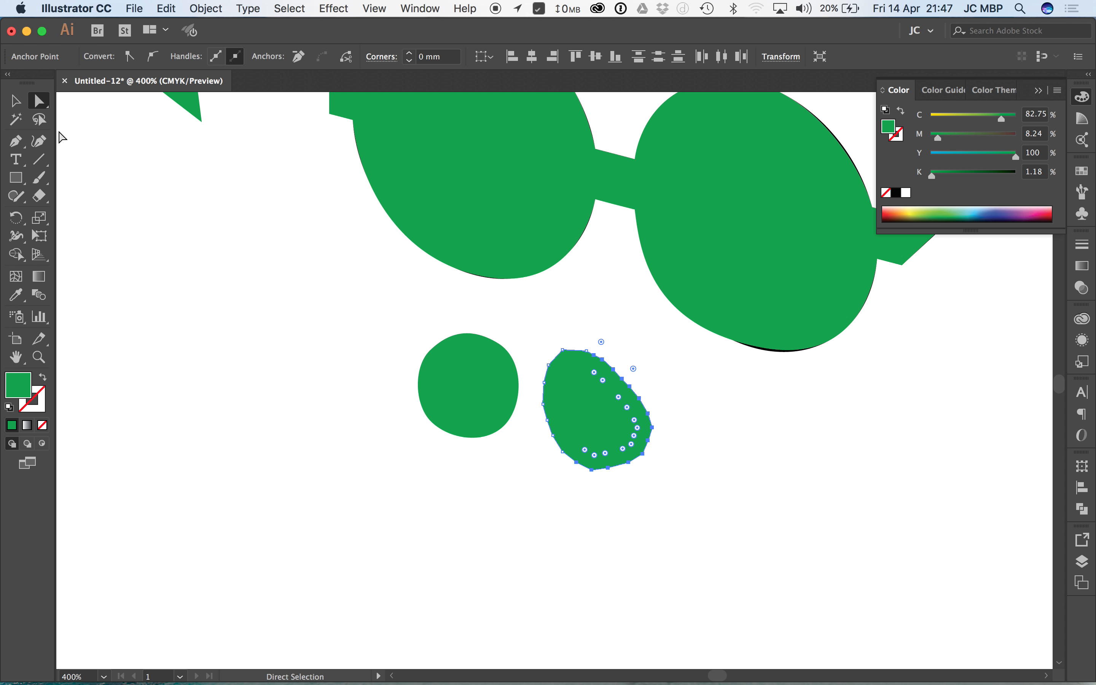
- Select the irregular green shape beside the small round one and open Simplify for its path with the preview on
click(14, 100)
click(594, 312)
double_click(608, 404)
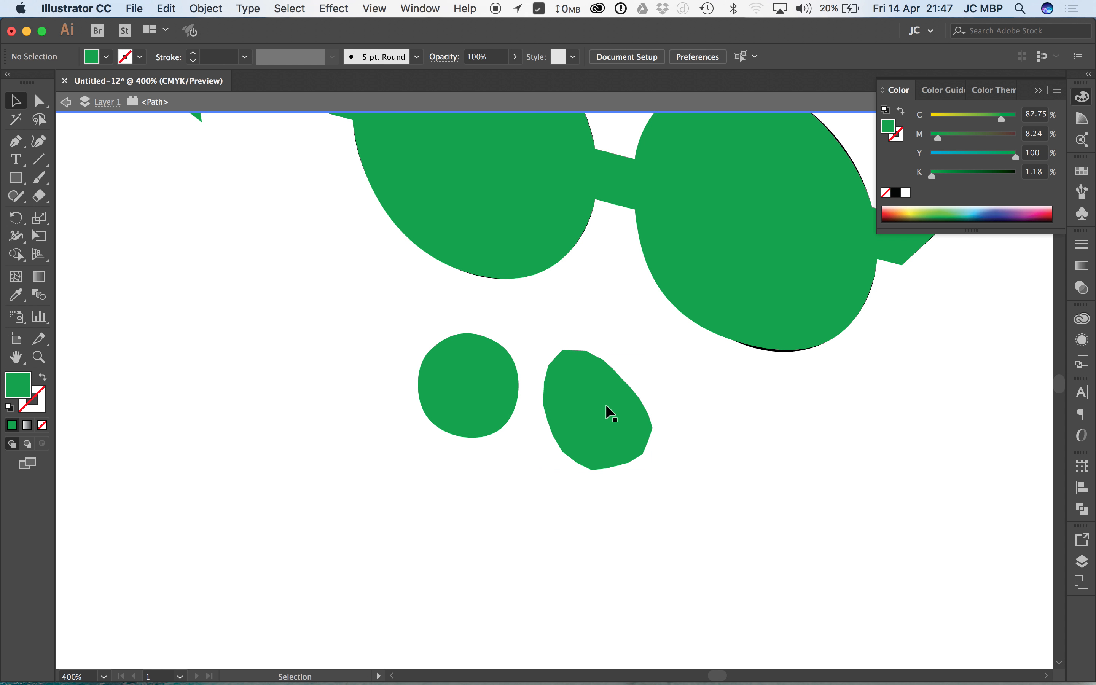
double_click(665, 348)
click(602, 388)
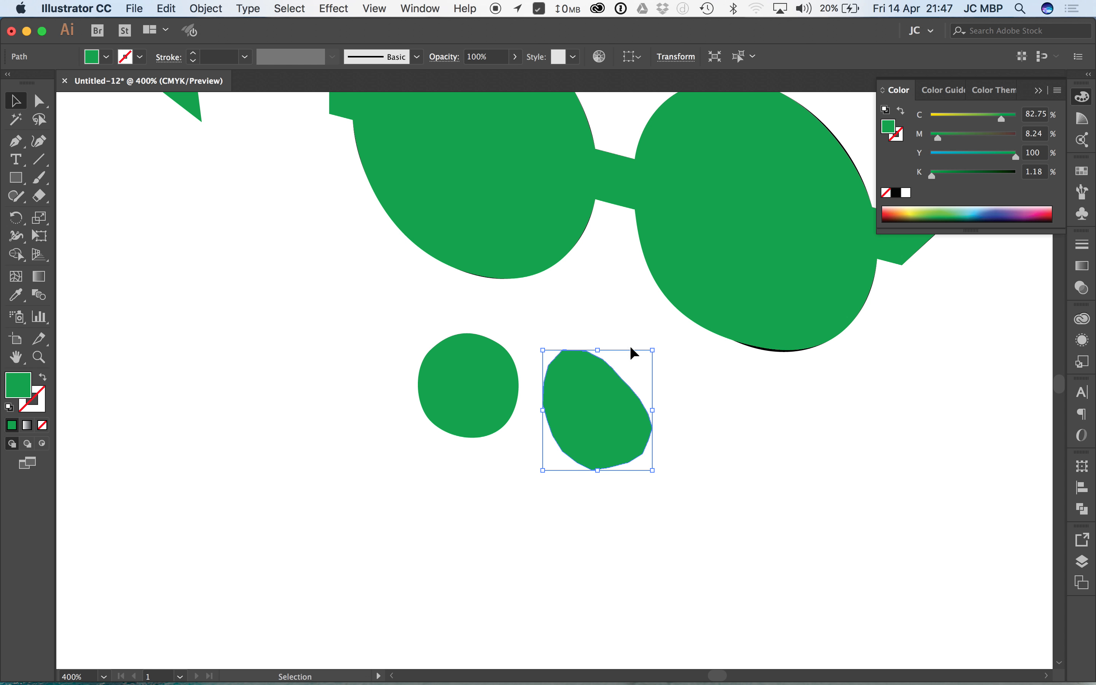
click(207, 9)
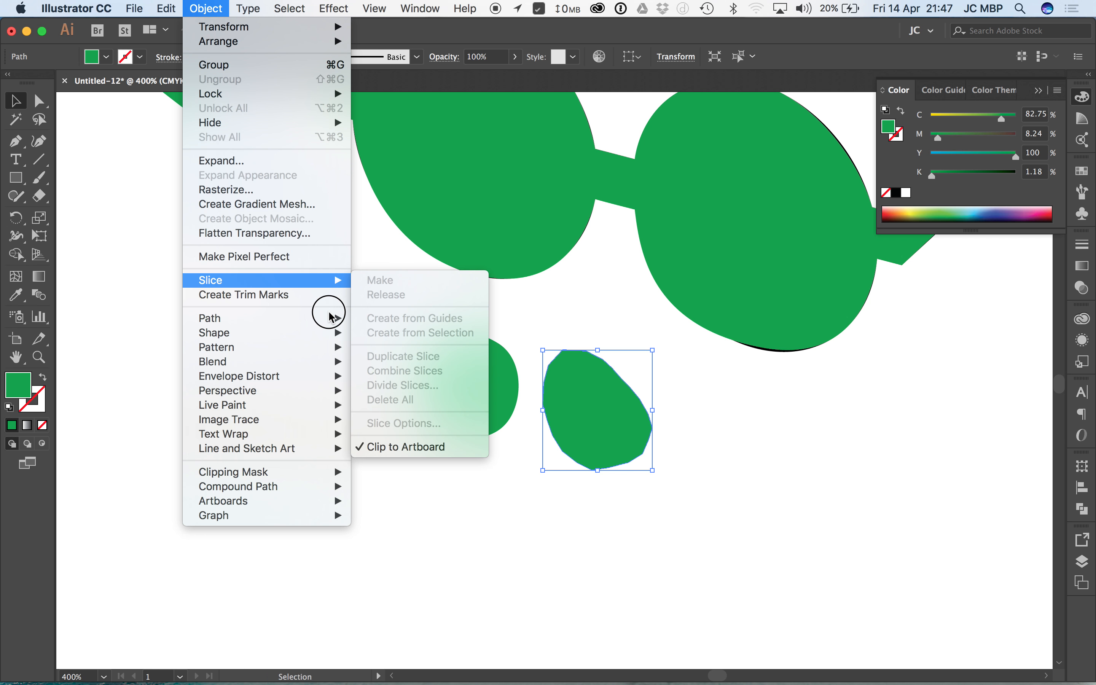
mouse_move(332, 320)
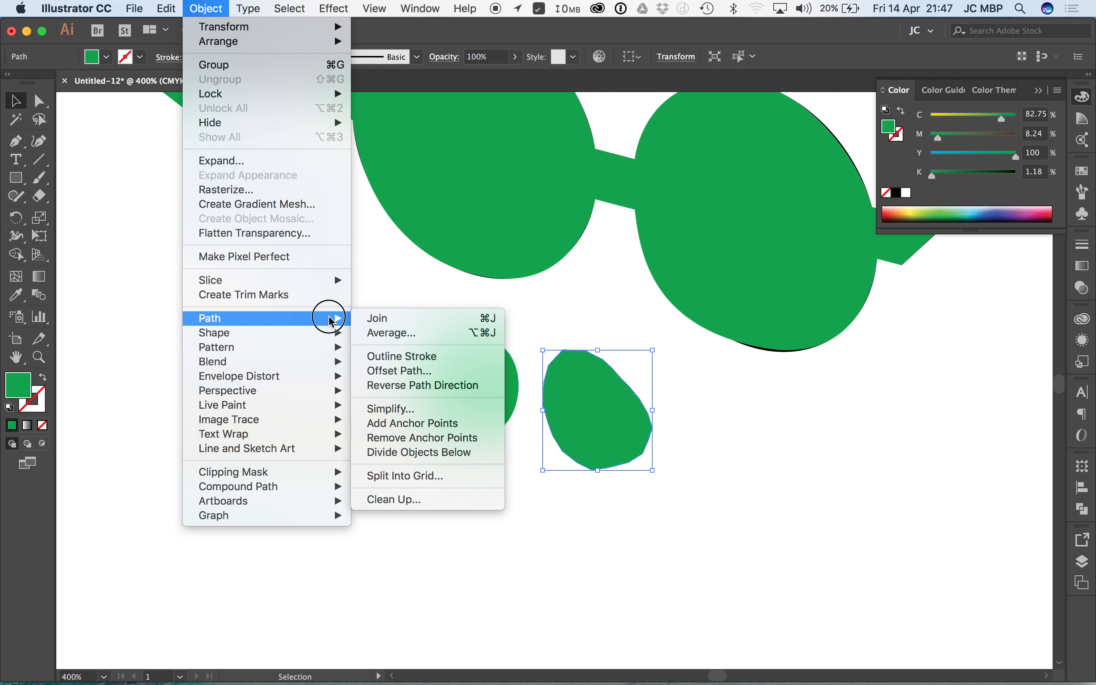
click(424, 409)
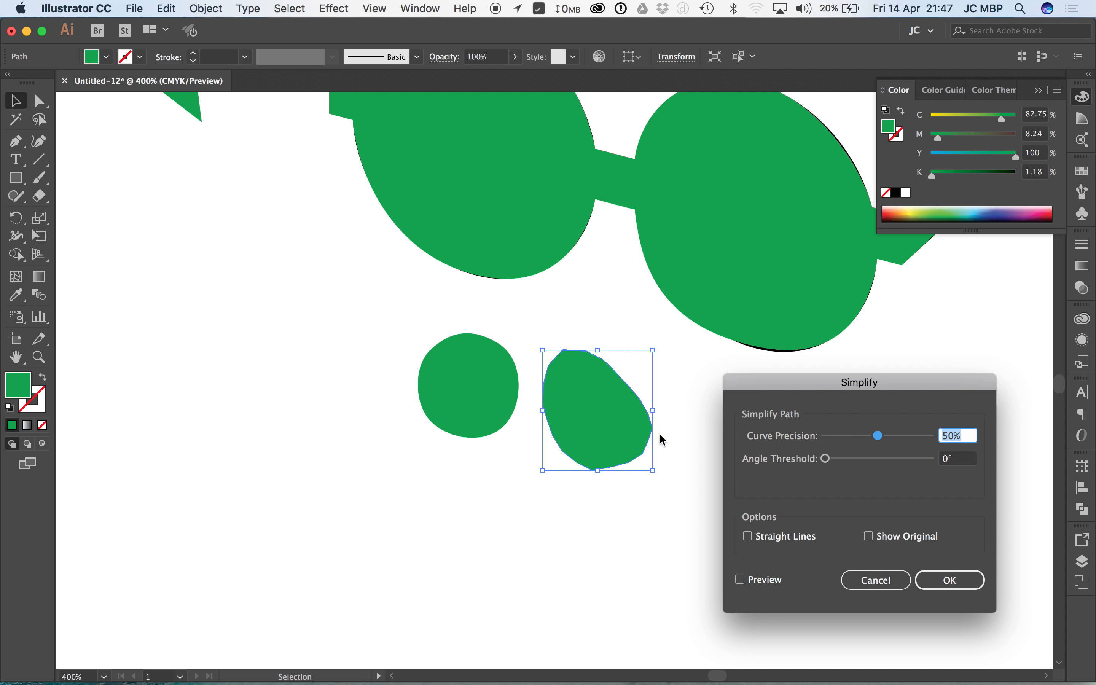
click(766, 585)
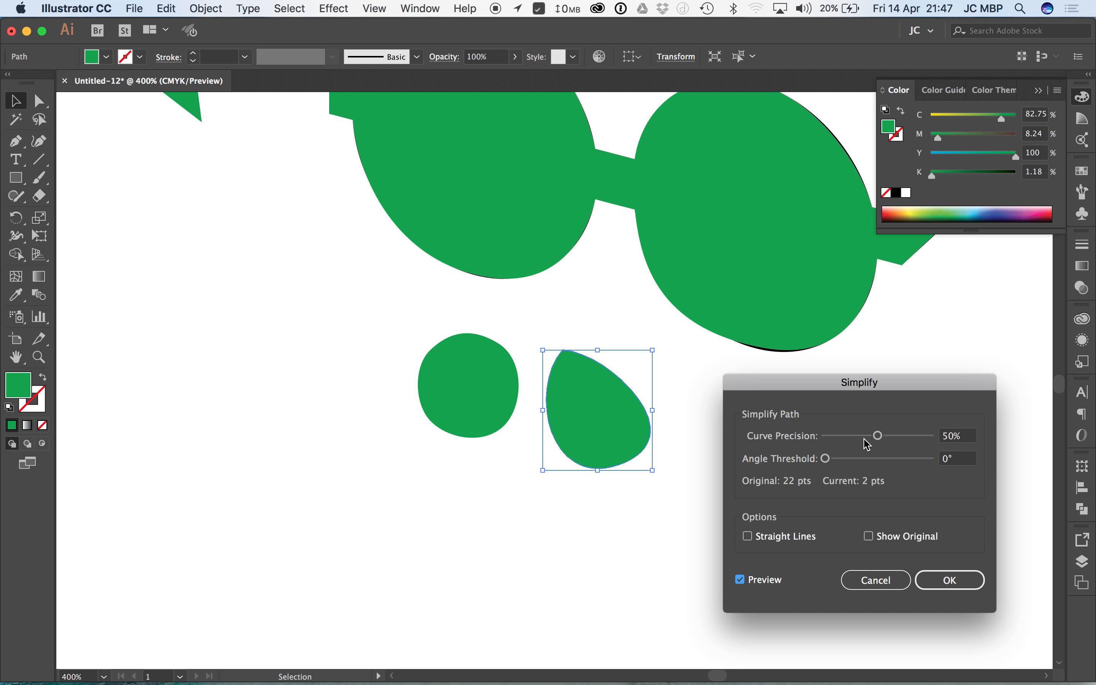
- Simplify the path with 79% curve precision and a 137° angle threshold, with curved lines and the original outline shown for comparison
drag(880, 443, 905, 444)
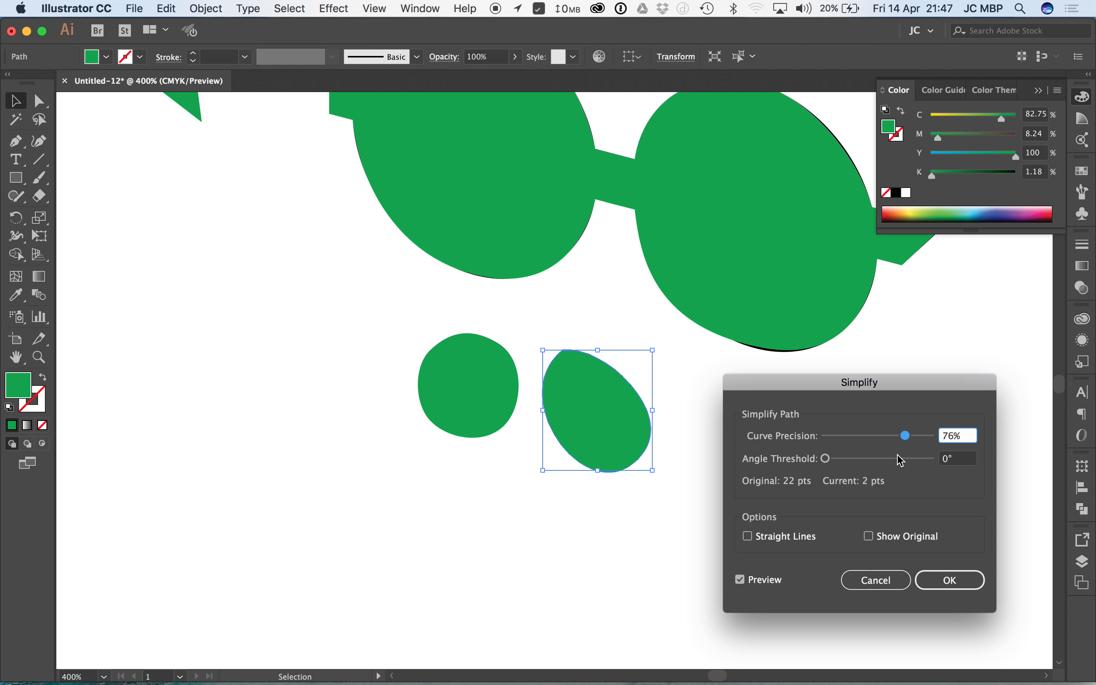
click(793, 544)
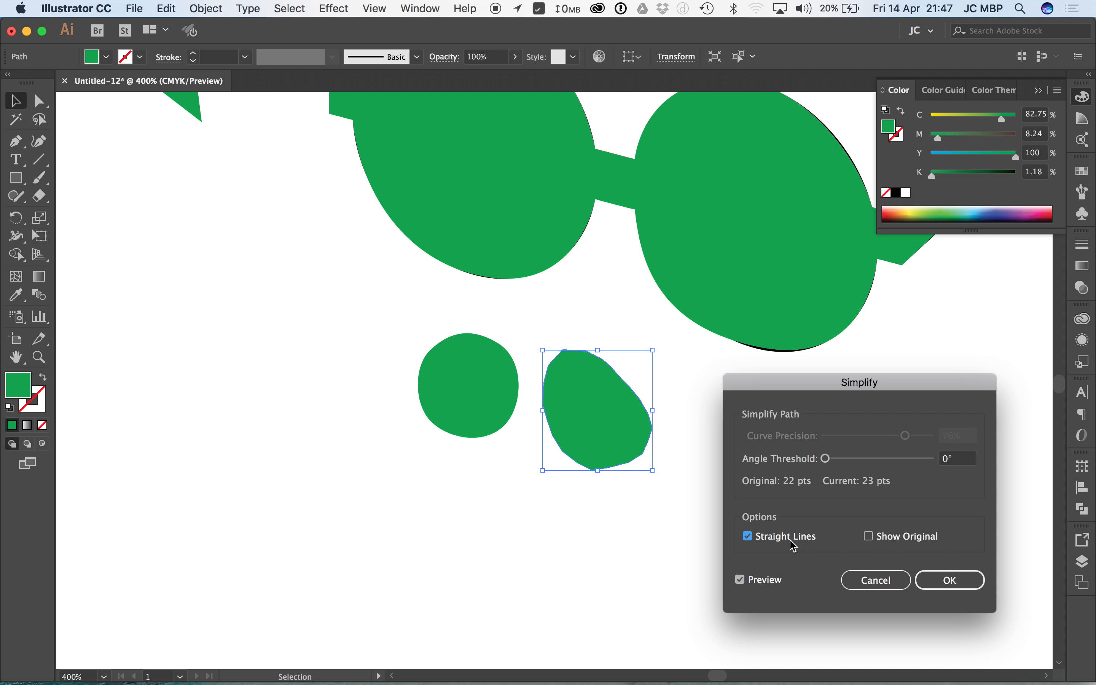
click(768, 546)
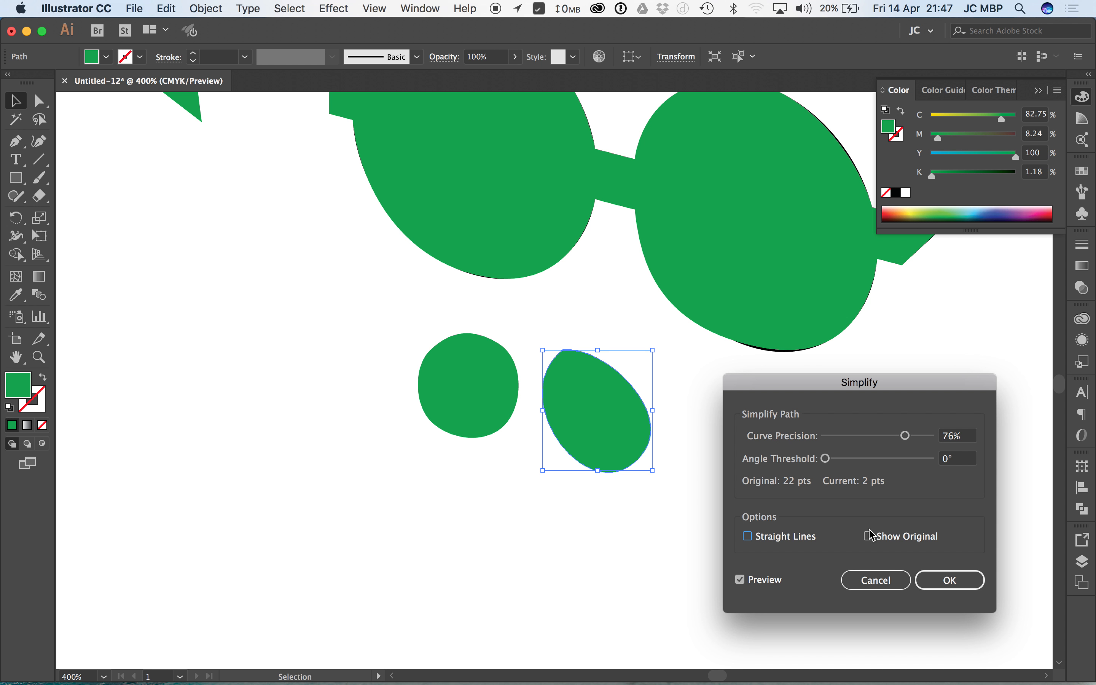
click(876, 540)
mouse_move(903, 444)
mouse_down()
mouse_move(846, 436)
mouse_move(831, 459)
mouse_move(932, 465)
mouse_move(907, 462)
mouse_up()
drag(848, 441, 914, 442)
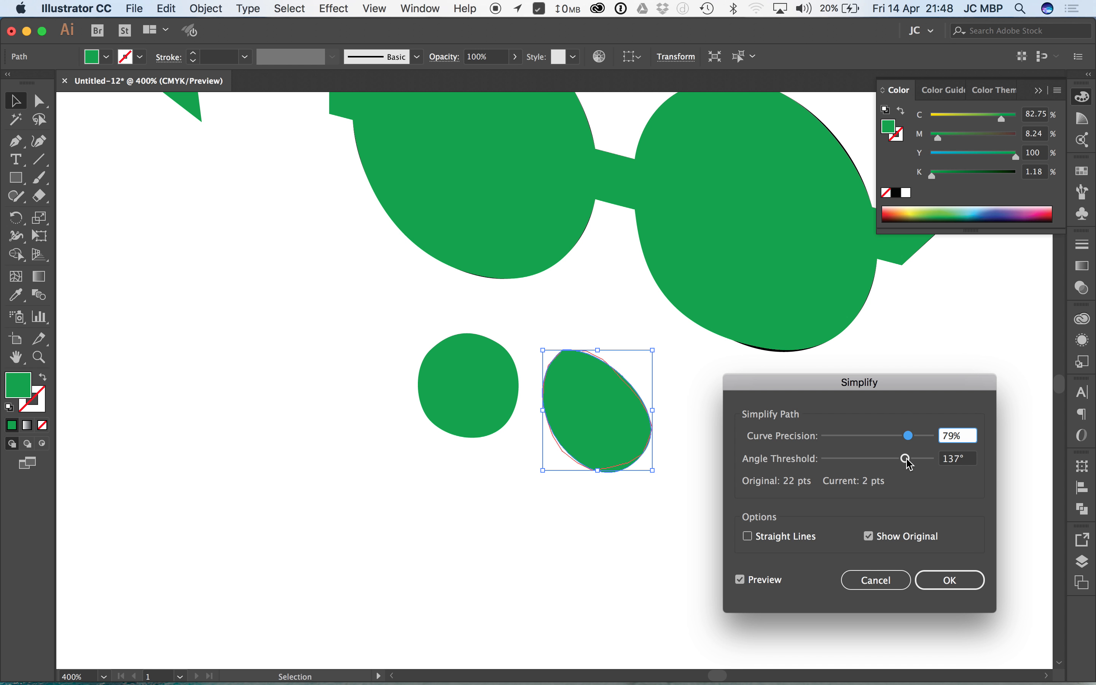
click(951, 582)
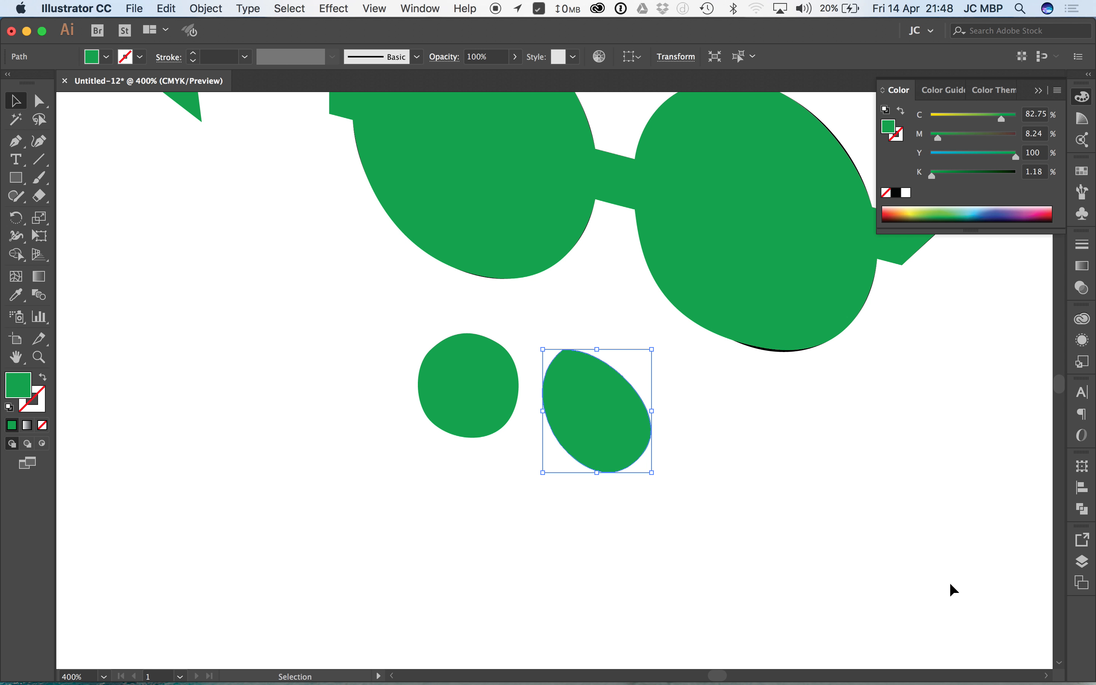
- Check the anchor points of the simplified shape and undo the simplification
click(761, 463)
click(620, 408)
key(a)
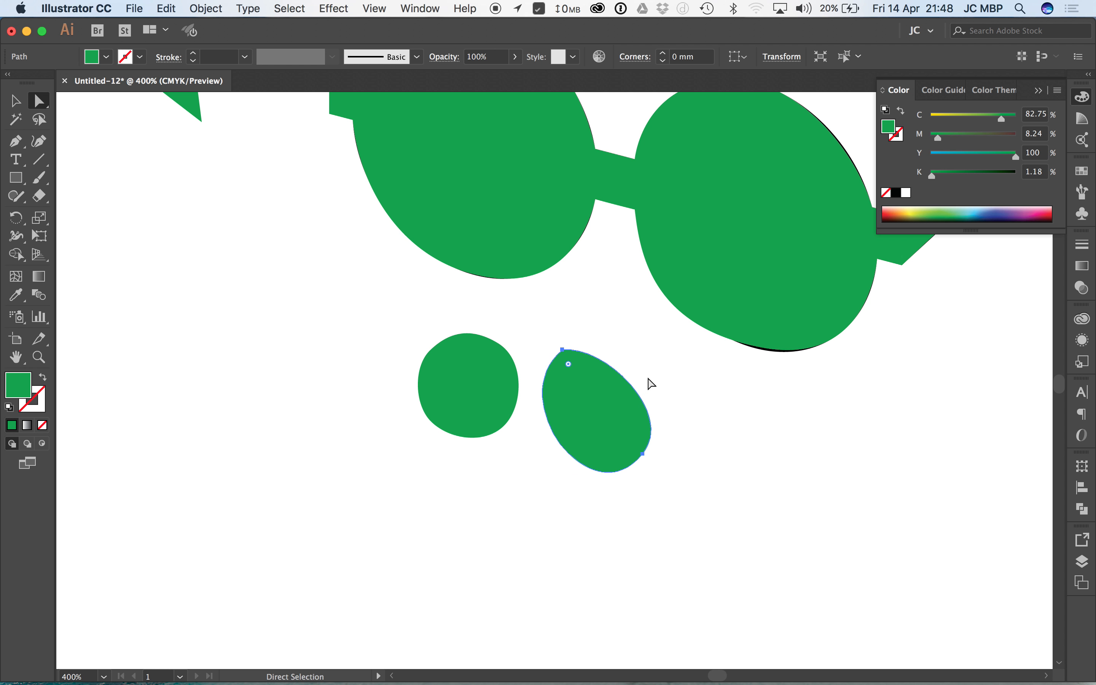
key(super+z)
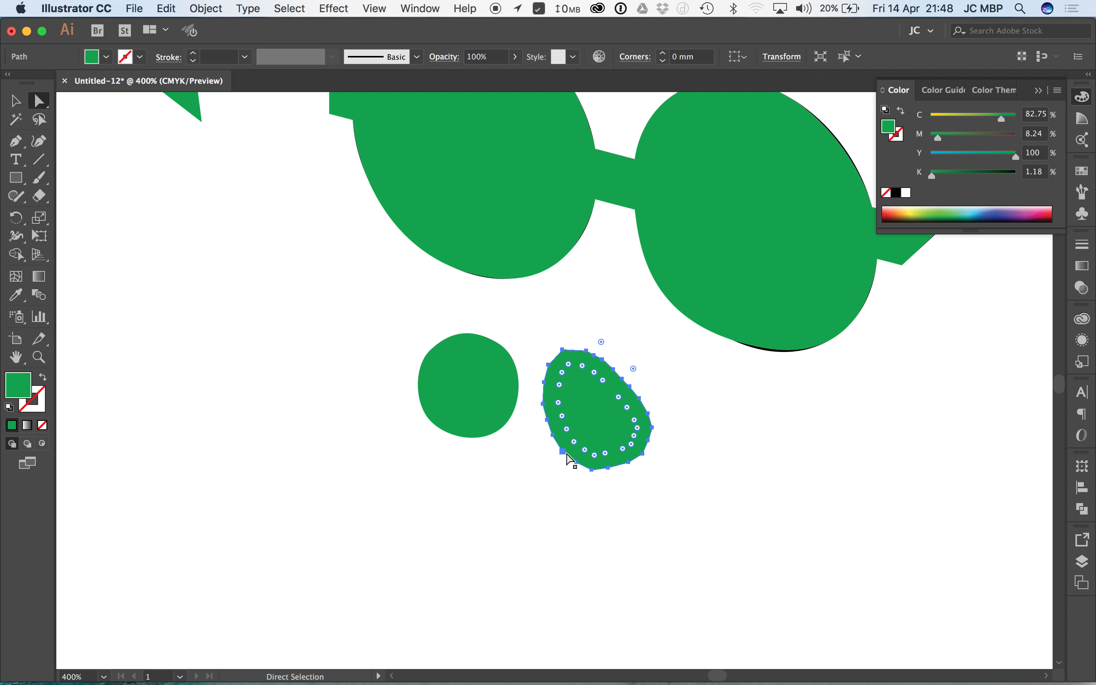
- Simplify the shape's path again with the same 79% curve precision and 137° angle threshold
click(204, 8)
mouse_move(308, 322)
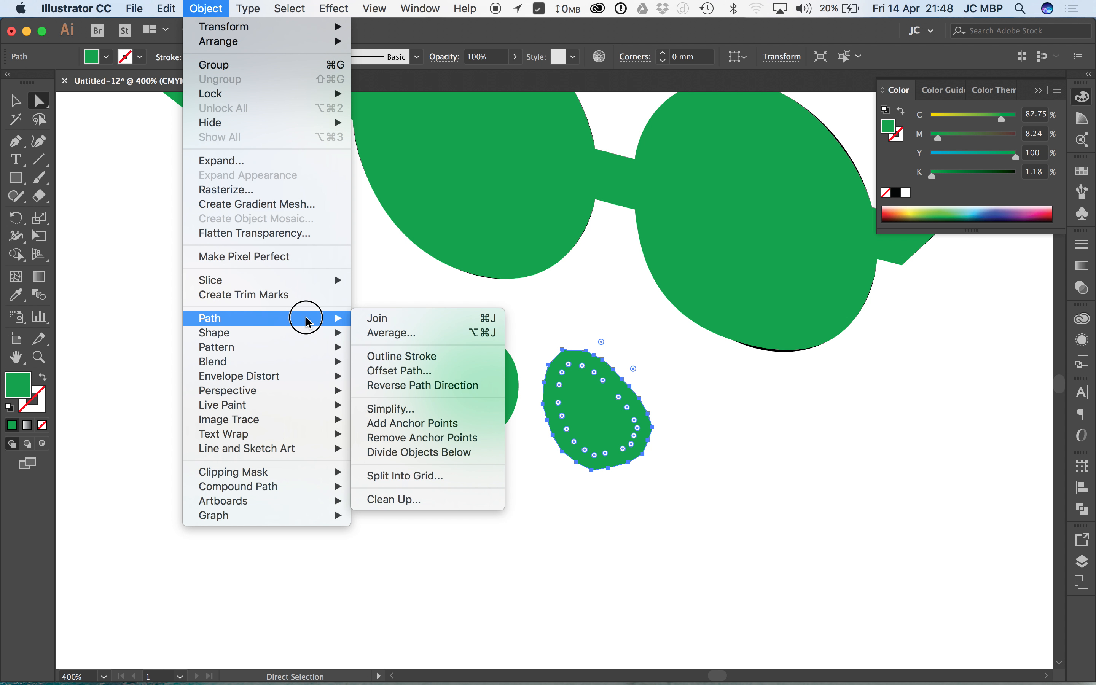
click(434, 409)
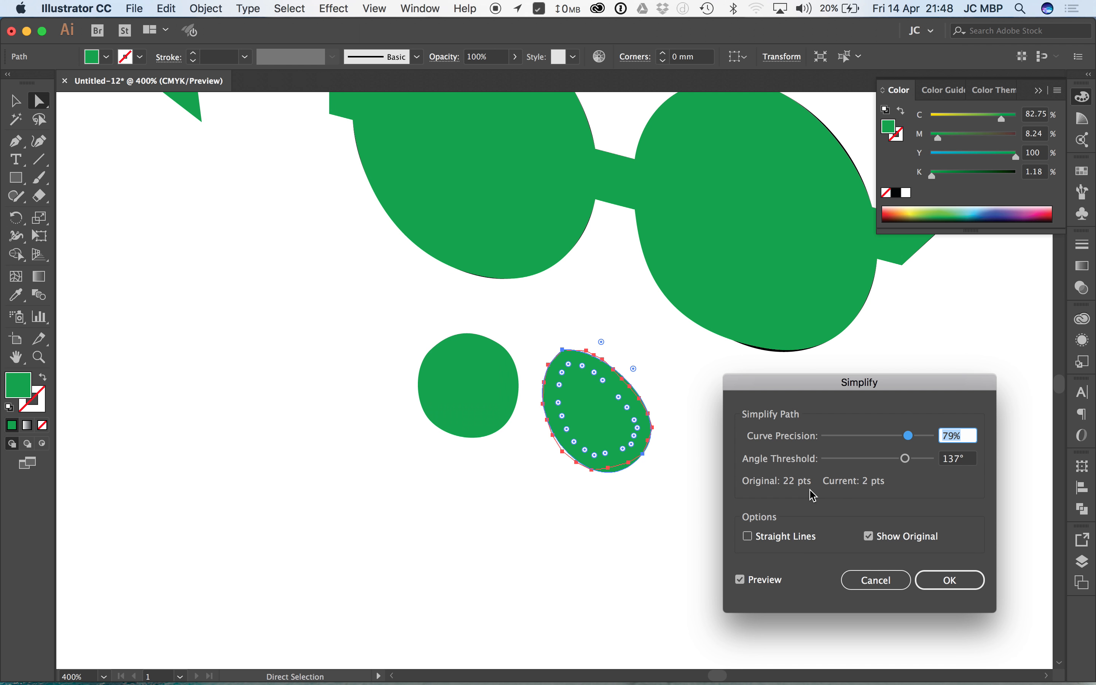
click(941, 573)
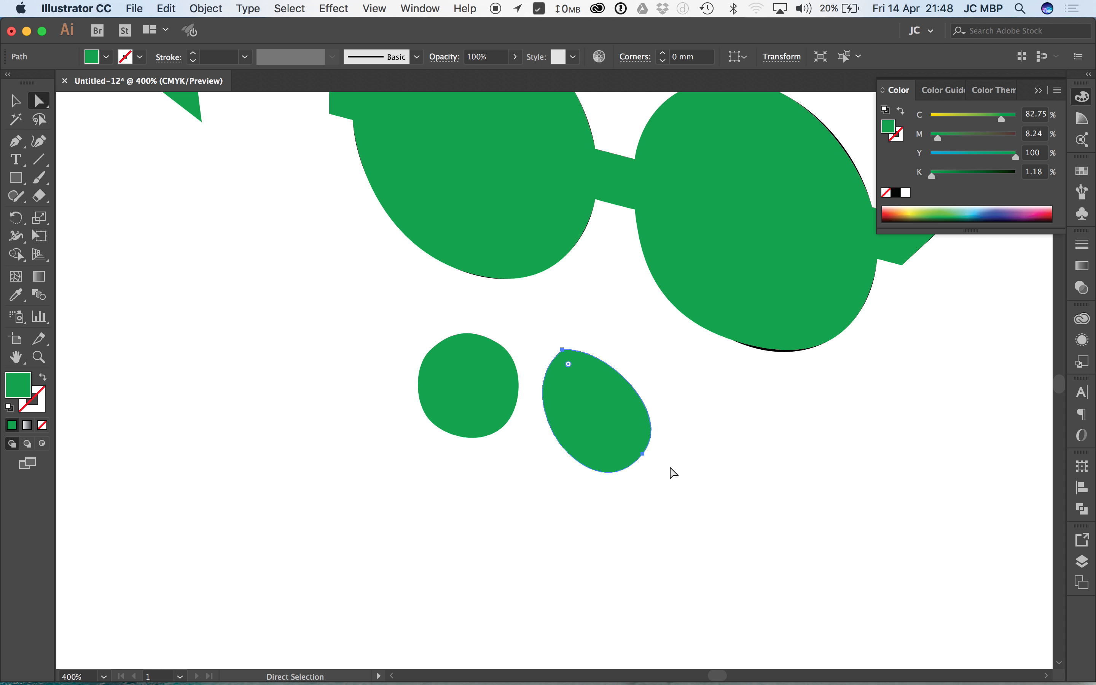
- Examine the top and lower-right anchor points of the simplified egg shape and their direction handles up close
click(644, 454)
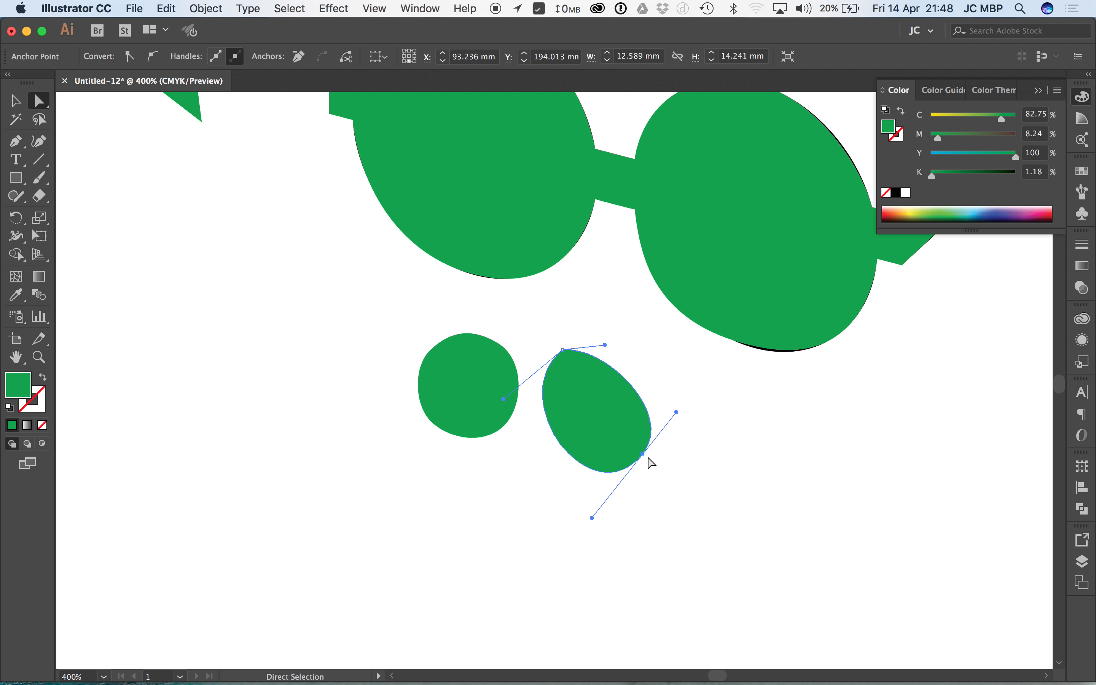
click(604, 338)
key(super+space)
drag(548, 331, 743, 481)
drag(279, 149, 259, 177)
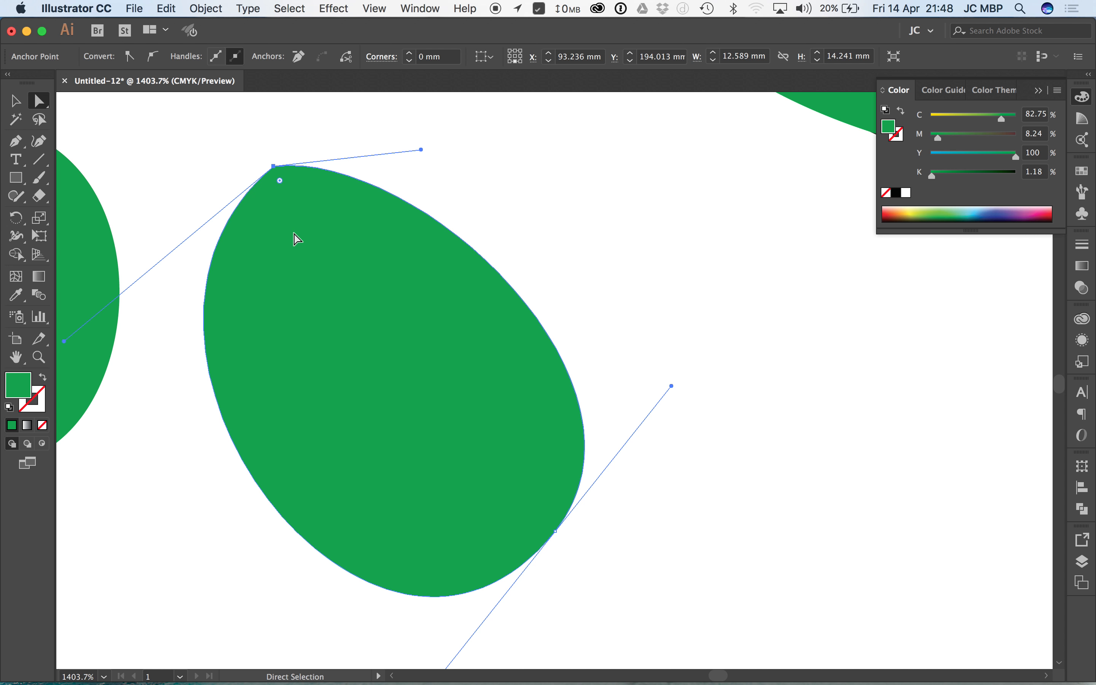
key(space)
drag(376, 281, 607, 389)
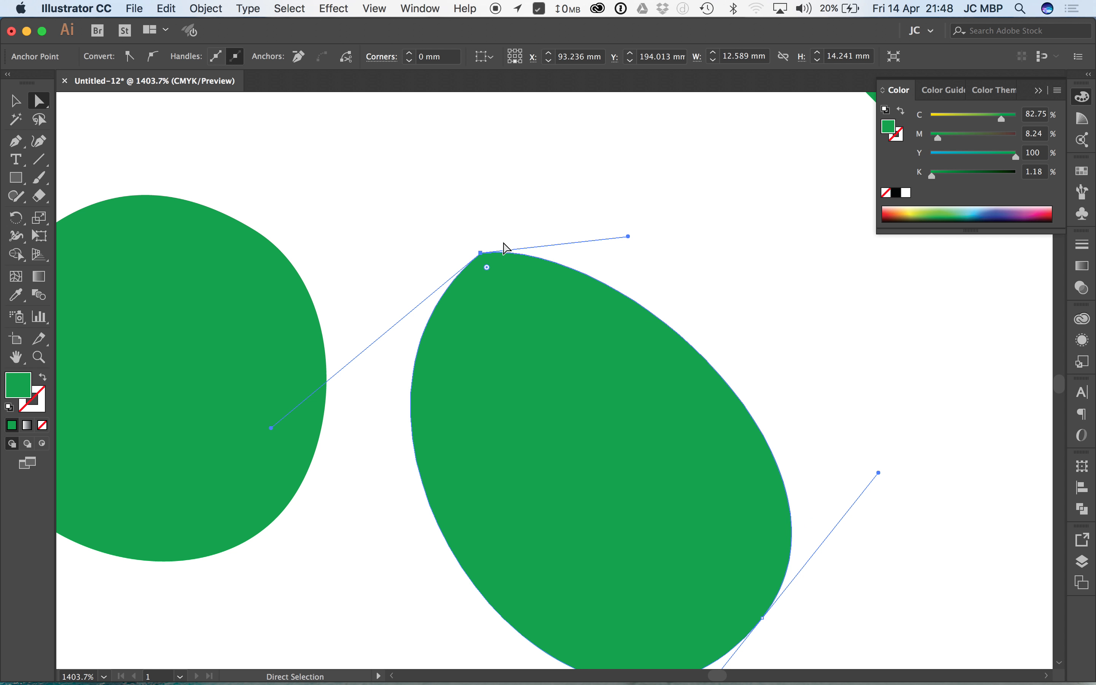
- Try adding anchor points on the egg shape's left and upper edges with the Add Anchor Point tool, and undo both
click(19, 145)
drag(492, 433, 552, 311)
click(12, 141)
drag(15, 145, 68, 157)
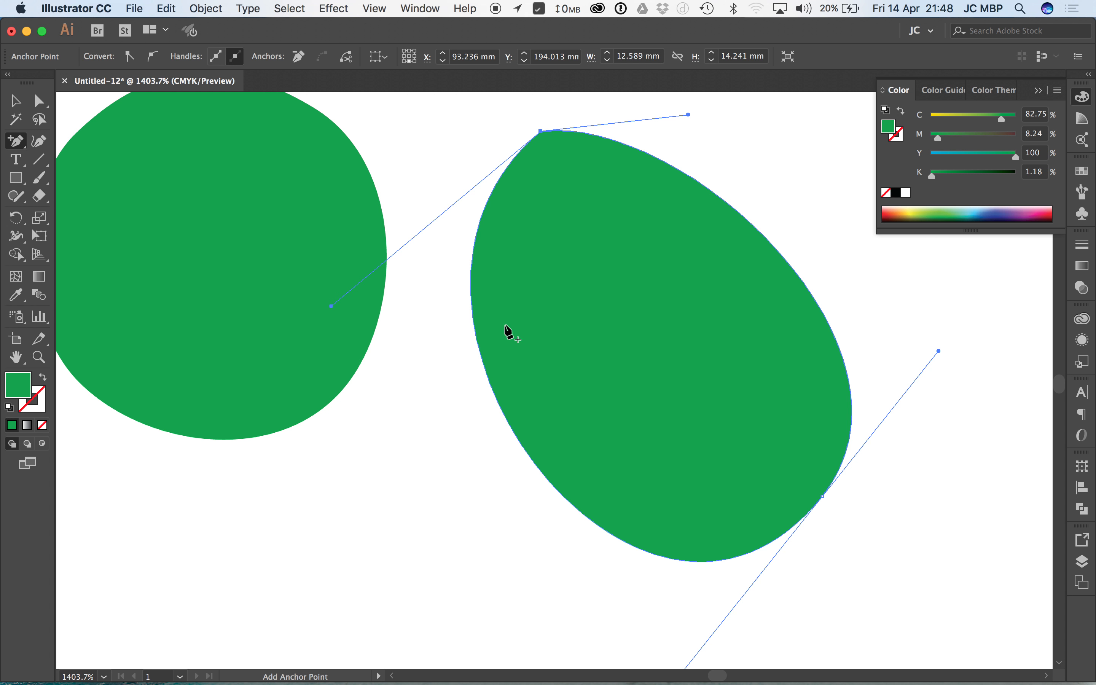
click(470, 292)
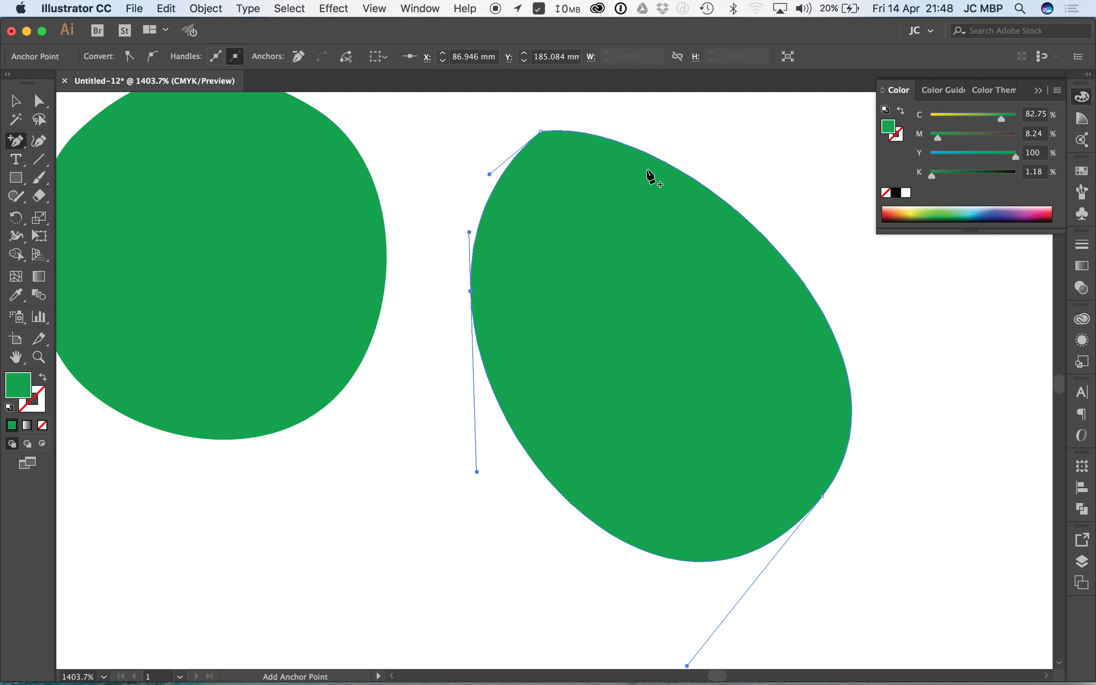
click(669, 164)
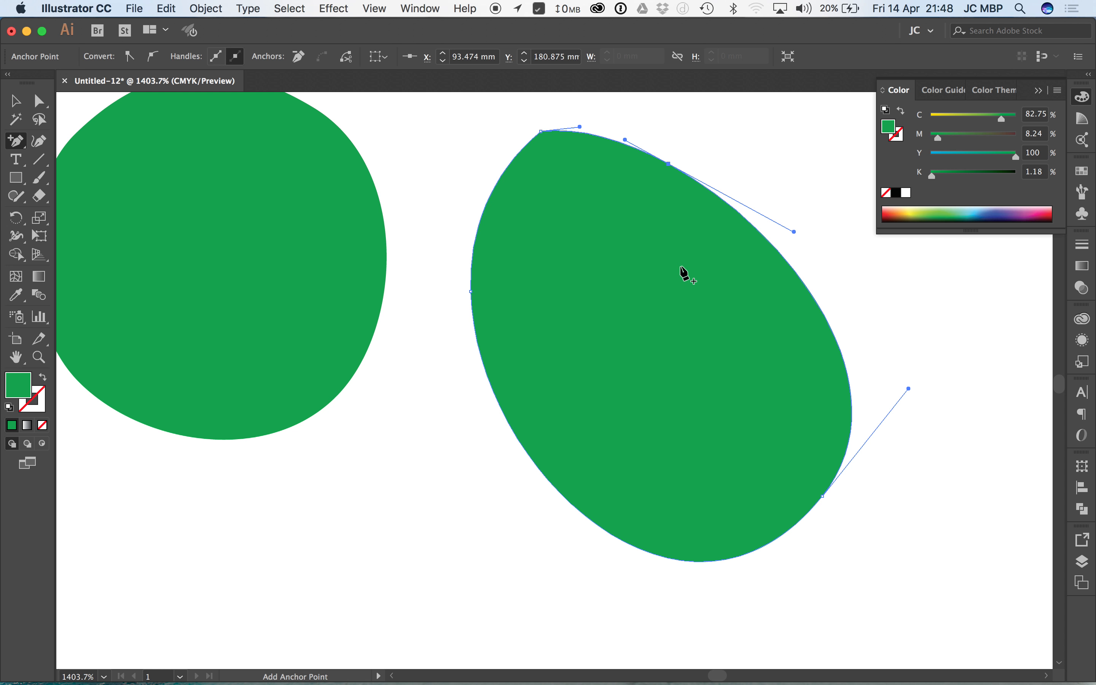
key(super+z)
key(super+z)
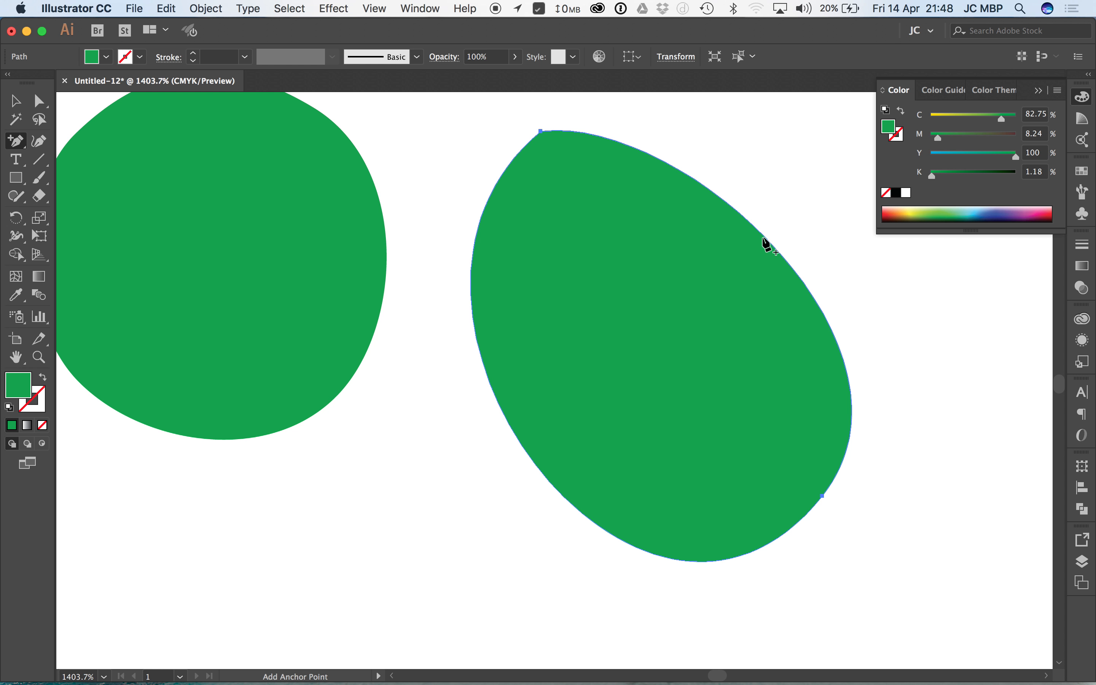
- Add one anchor point midway along the egg shape's upper-right edge and another along its lower-left edge
click(765, 245)
click(508, 422)
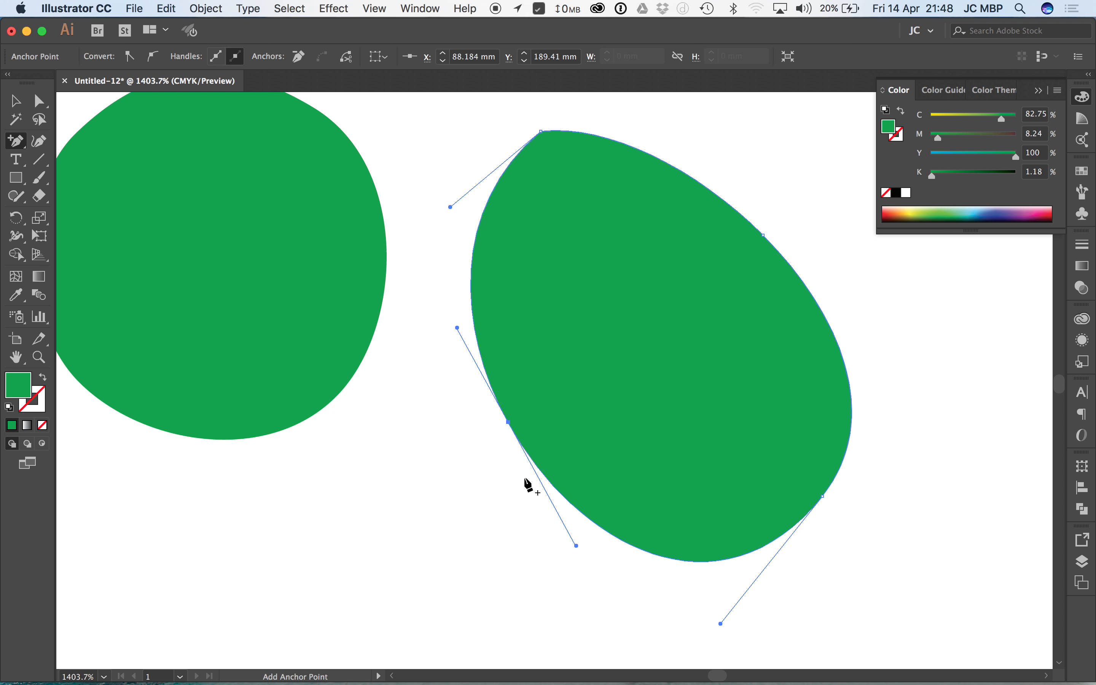
- Try removing the lower-left anchor point with the Delete Anchor Point tool, and undo the deletion
drag(16, 140, 63, 178)
click(508, 422)
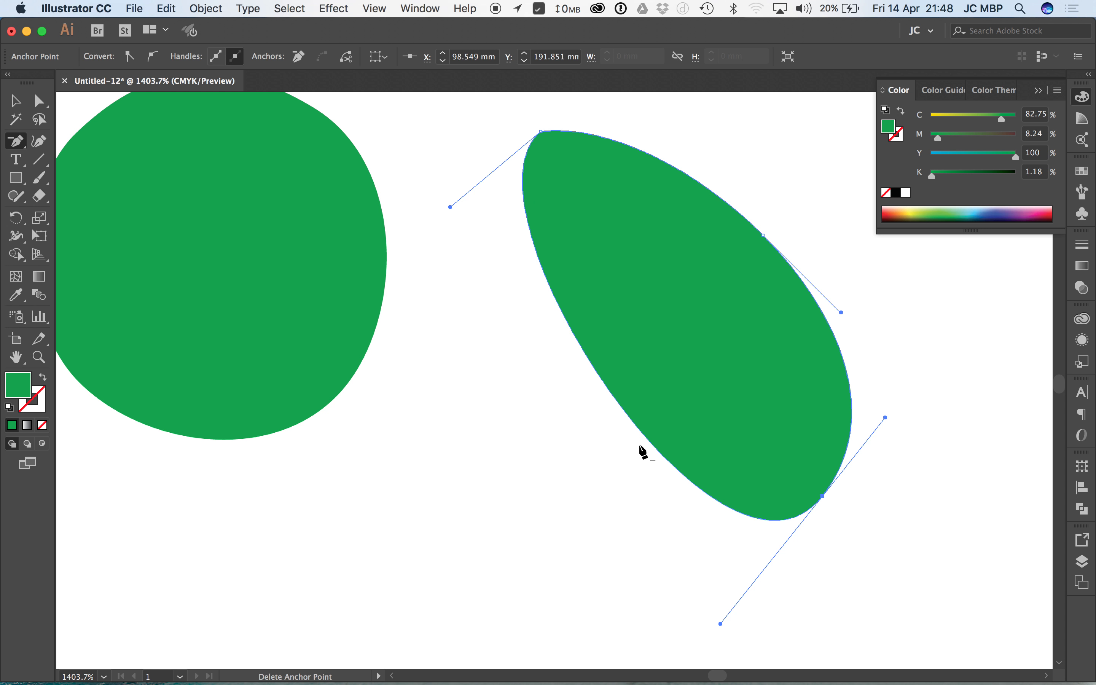
key(super+z)
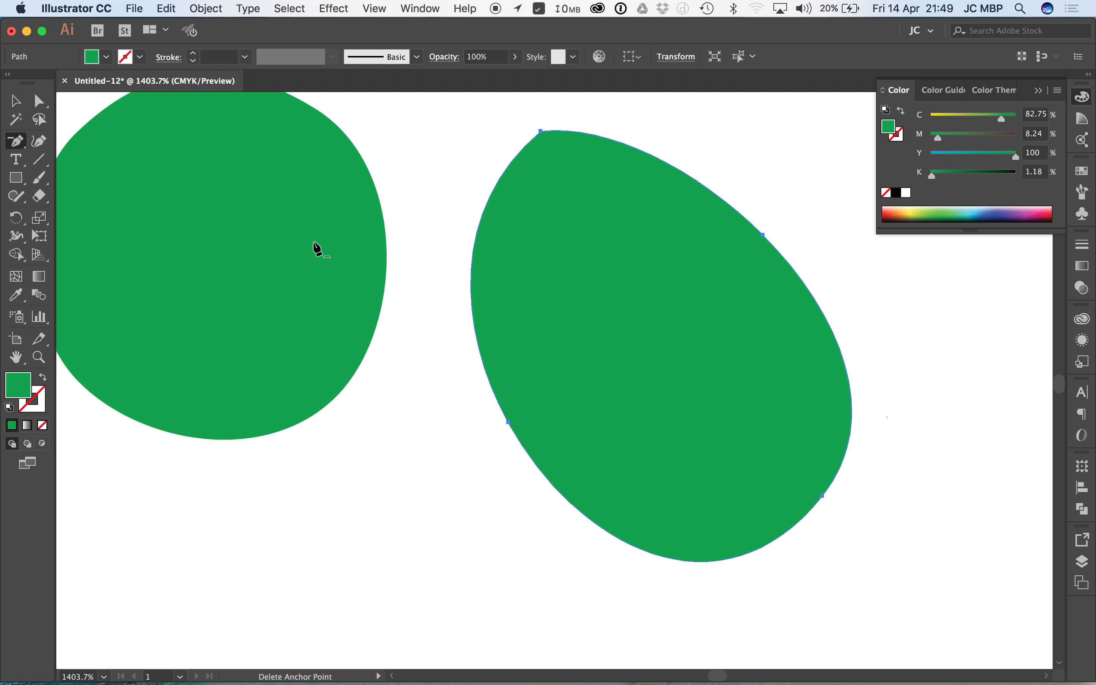
- Convert the egg's top anchor point to a corner with the Anchor Point tool, and pull out new smooth handles from it
drag(16, 140, 98, 196)
key(space)
drag(553, 146, 525, 217)
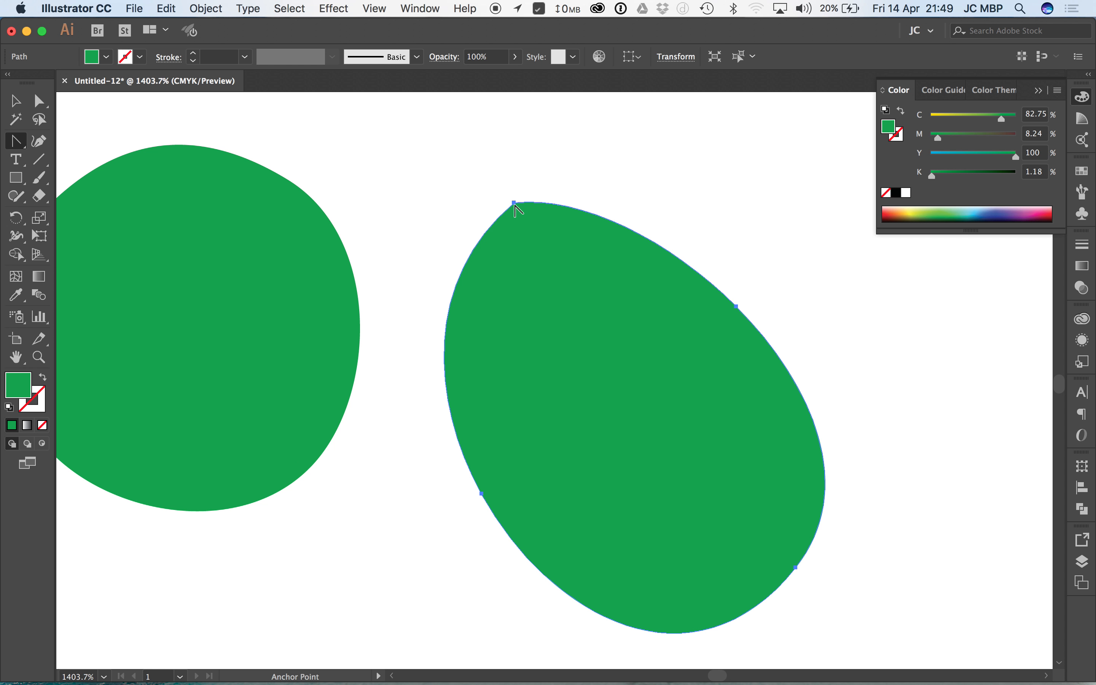
click(515, 203)
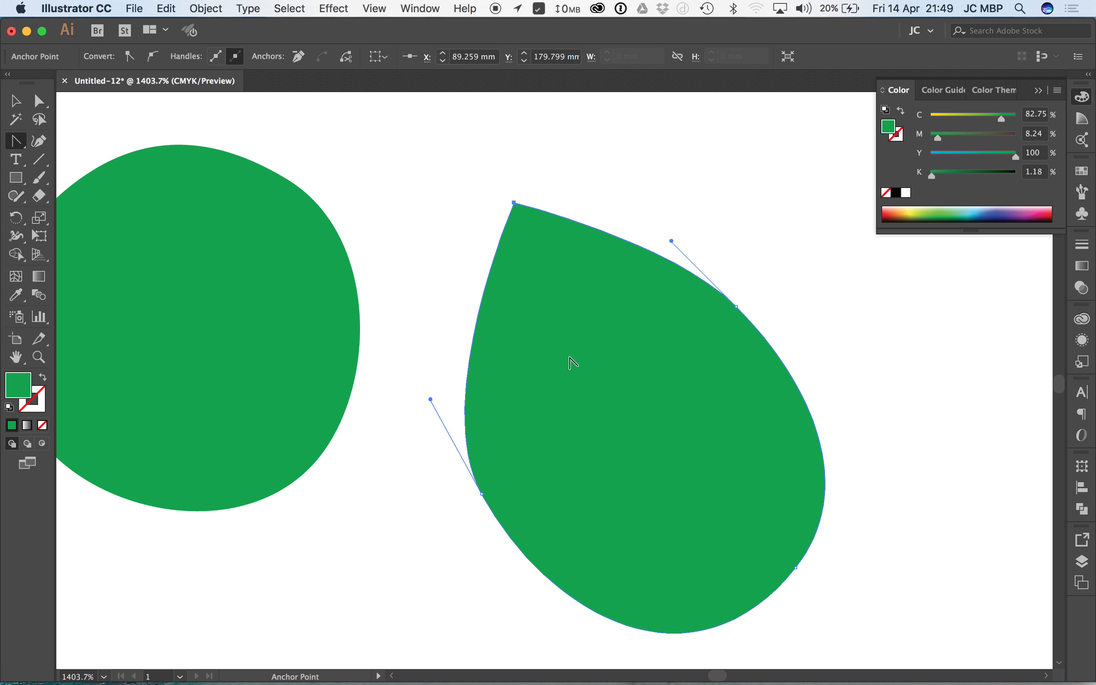
drag(514, 202, 431, 240)
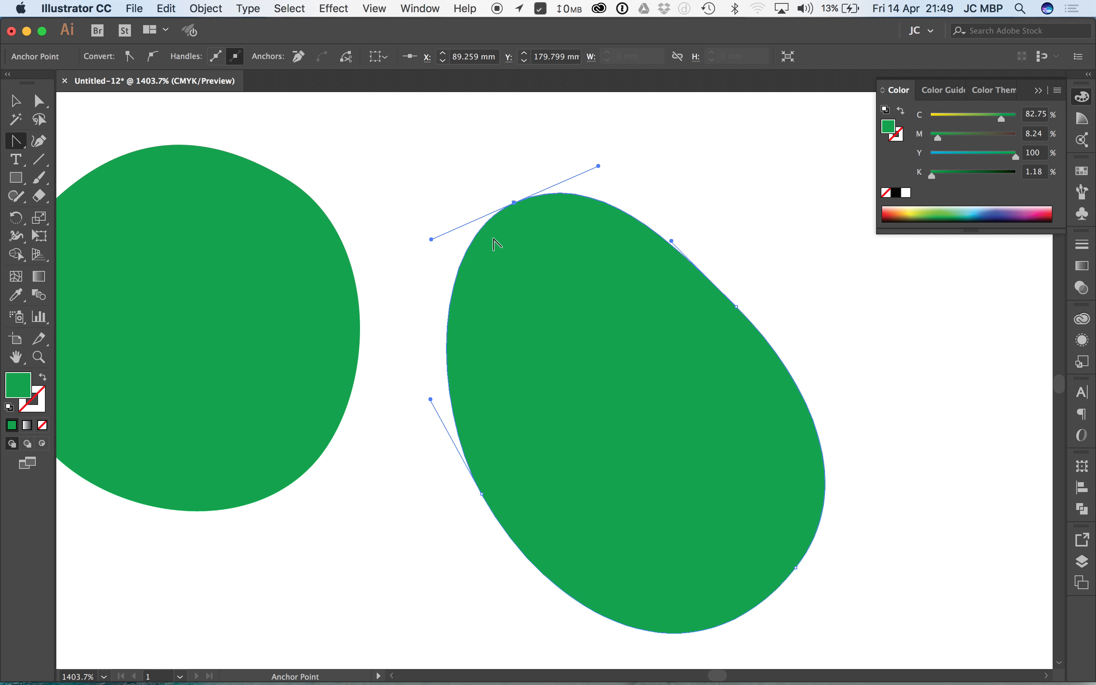
- Turn the top and lower-right anchor points into sharp cusps by pulling one handle of each into the shape
click(515, 203)
drag(515, 204, 588, 271)
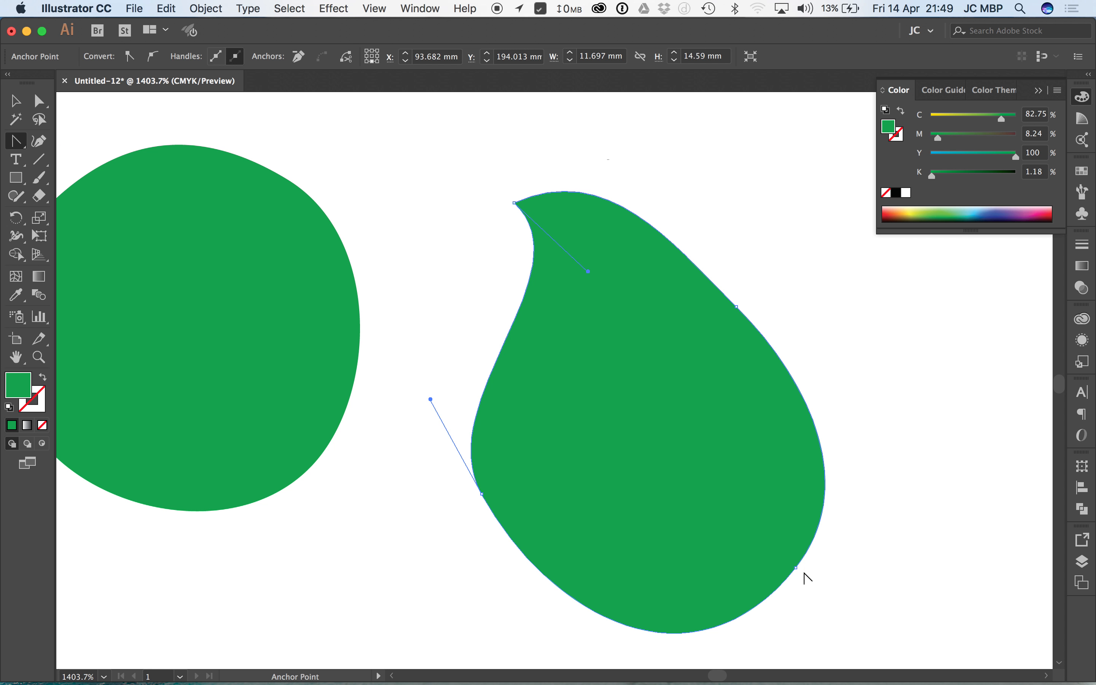
drag(797, 568, 670, 522)
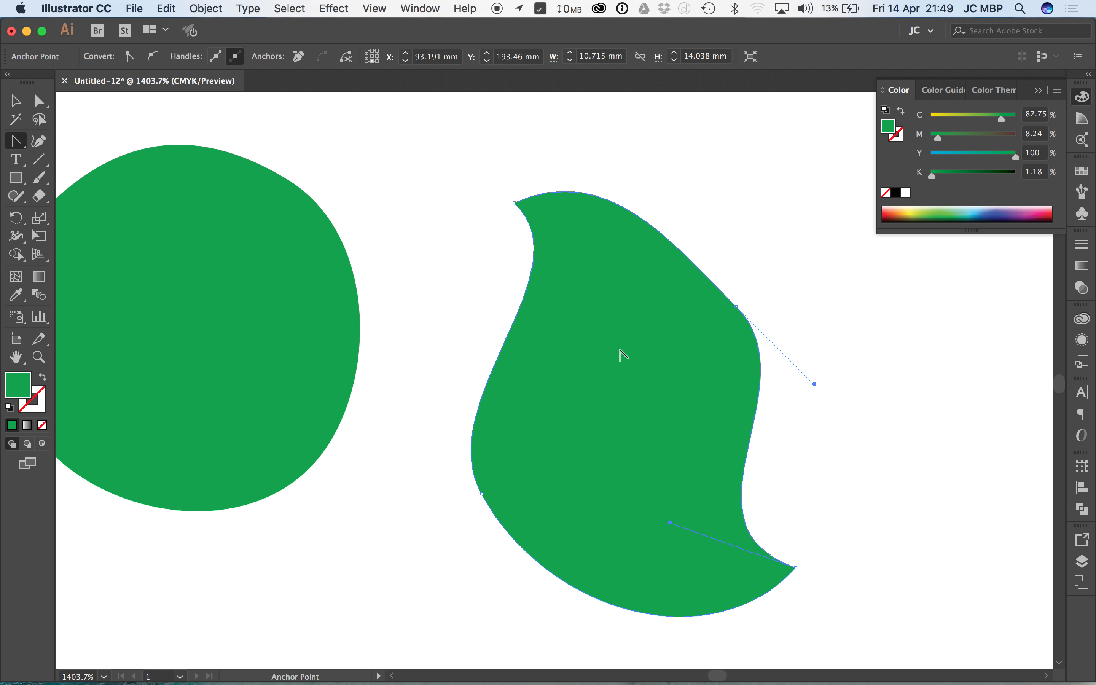
- Reshape the anchor point on the upper-right edge into an outward spike by pulling both its handles into the shape
drag(814, 383, 811, 201)
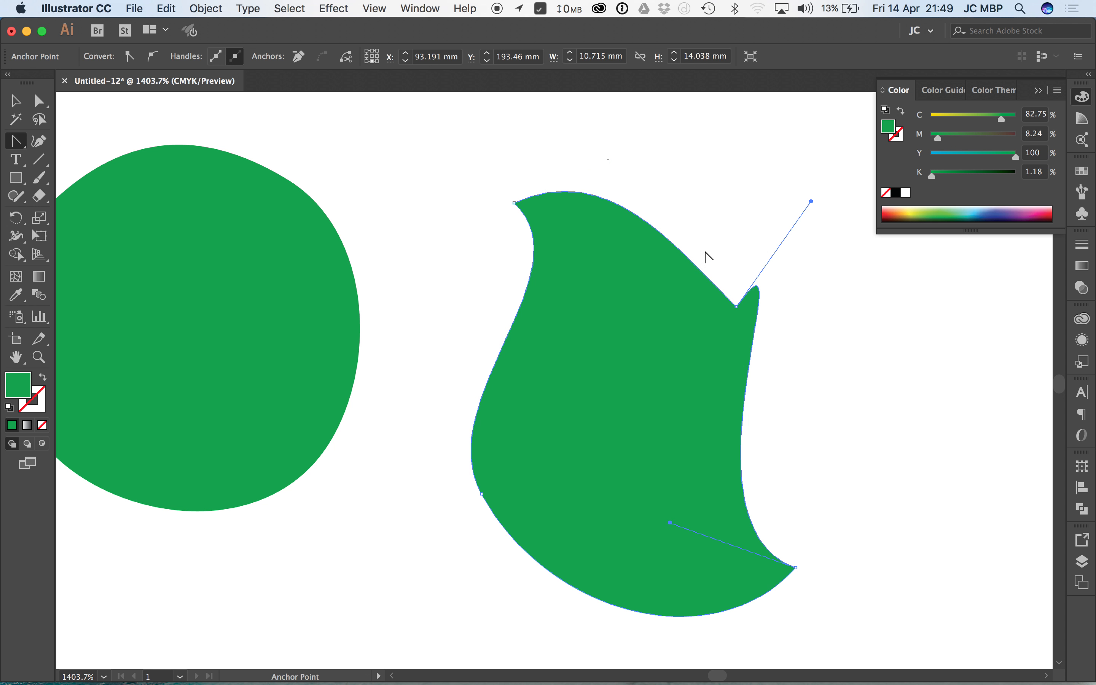
click(736, 306)
drag(735, 307, 626, 387)
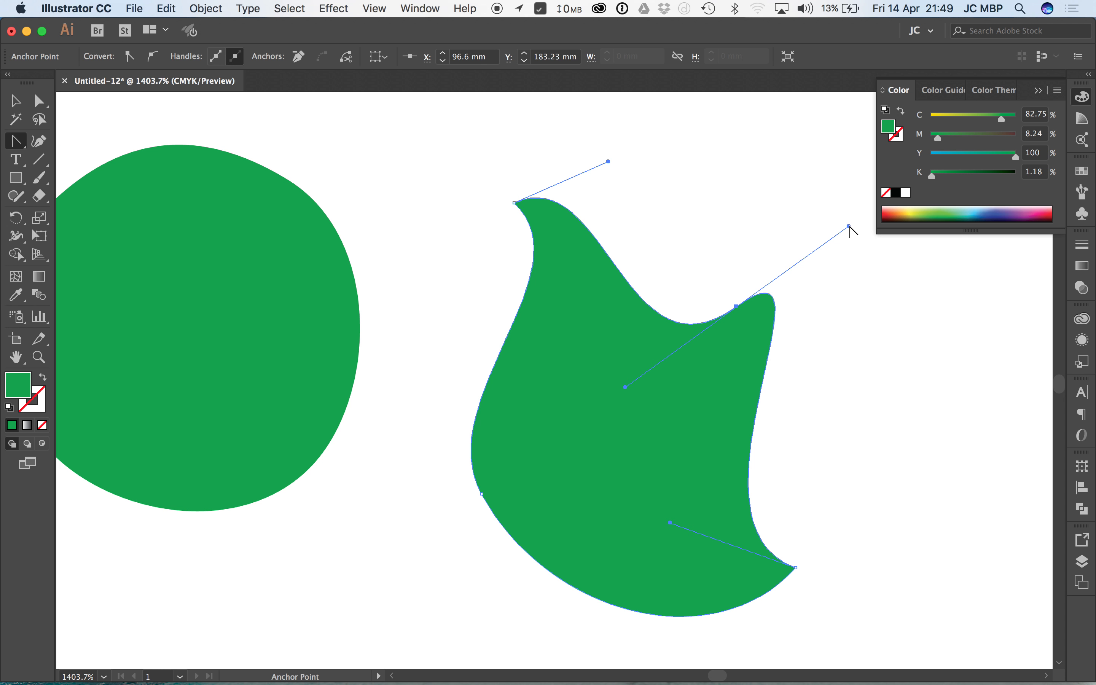
drag(849, 226, 665, 403)
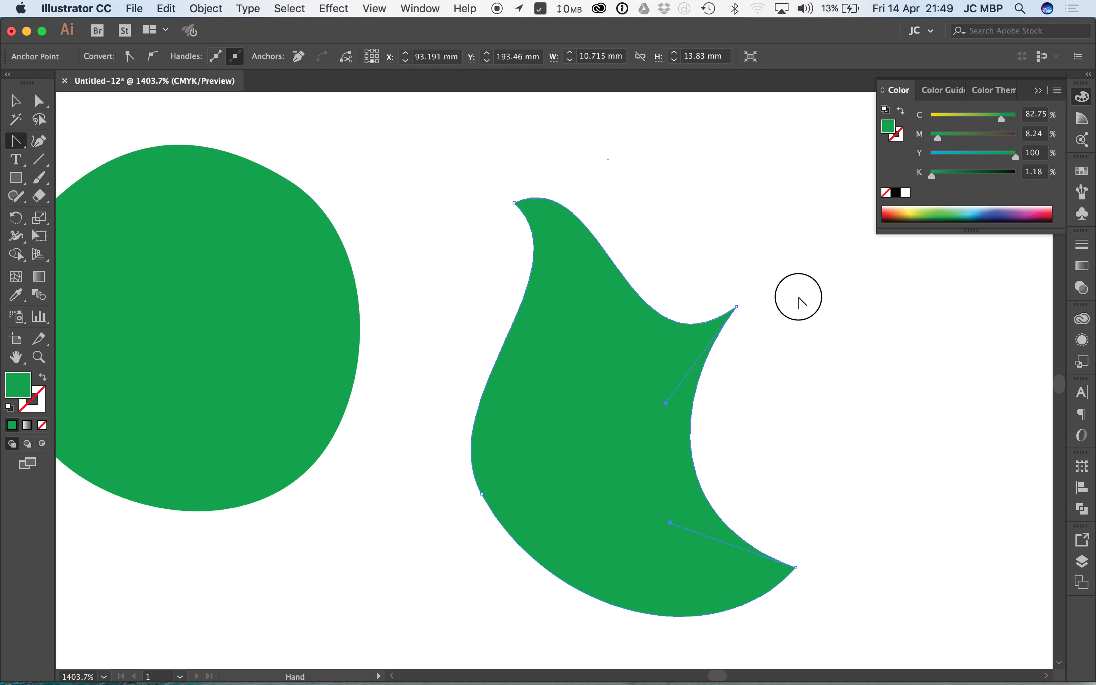
- Draw a five-point wavy open path beside the spiked shape with the Pen tool, and pull curve handles from its first anchor point
drag(803, 296, 567, 269)
key(p)
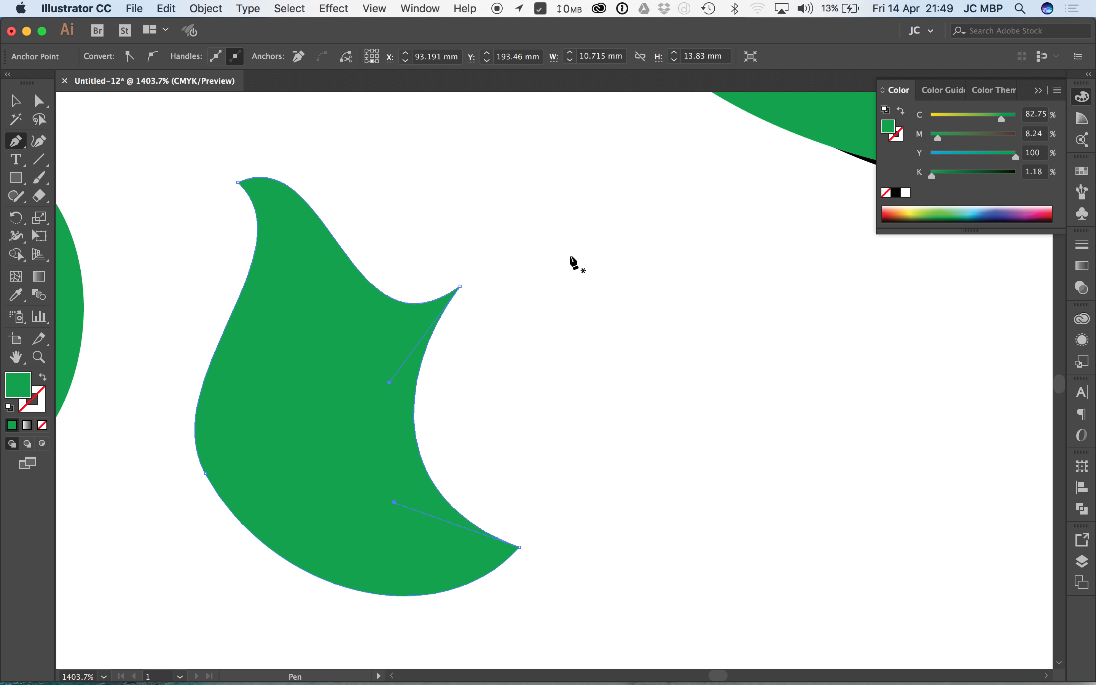
click(559, 267)
drag(722, 233, 660, 229)
drag(765, 299, 829, 274)
drag(834, 342, 846, 317)
drag(769, 325, 730, 358)
super+click(716, 397)
drag(15, 141, 132, 189)
drag(560, 267, 601, 320)
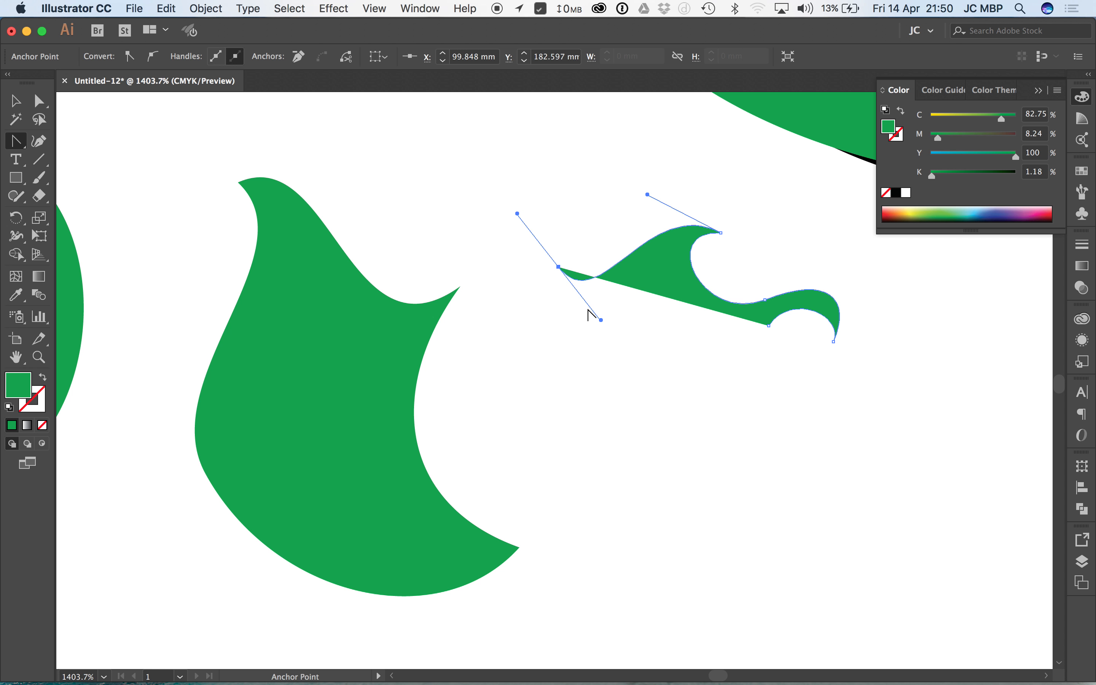
- Start a second path of two curved anchor points below the wavy one, and break the second anchor's outgoing handle back towards the upper left
key(p)
drag(530, 420, 561, 411)
drag(706, 397, 741, 341)
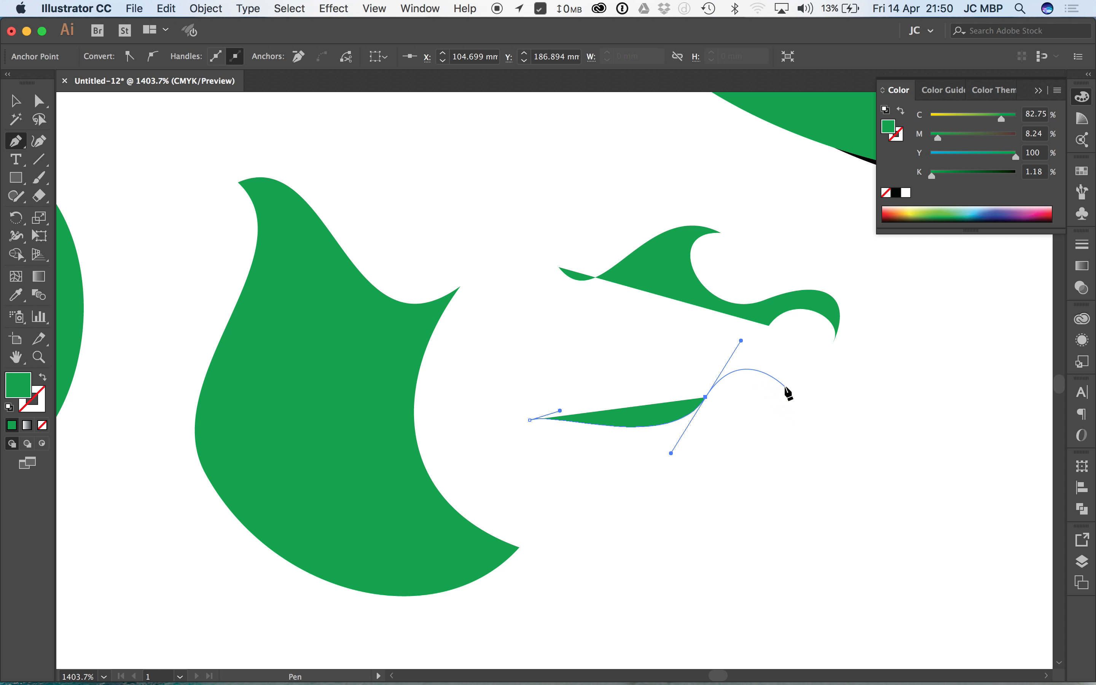
key(alt)
key(super+z)
key(alt)
drag(742, 340, 652, 367)
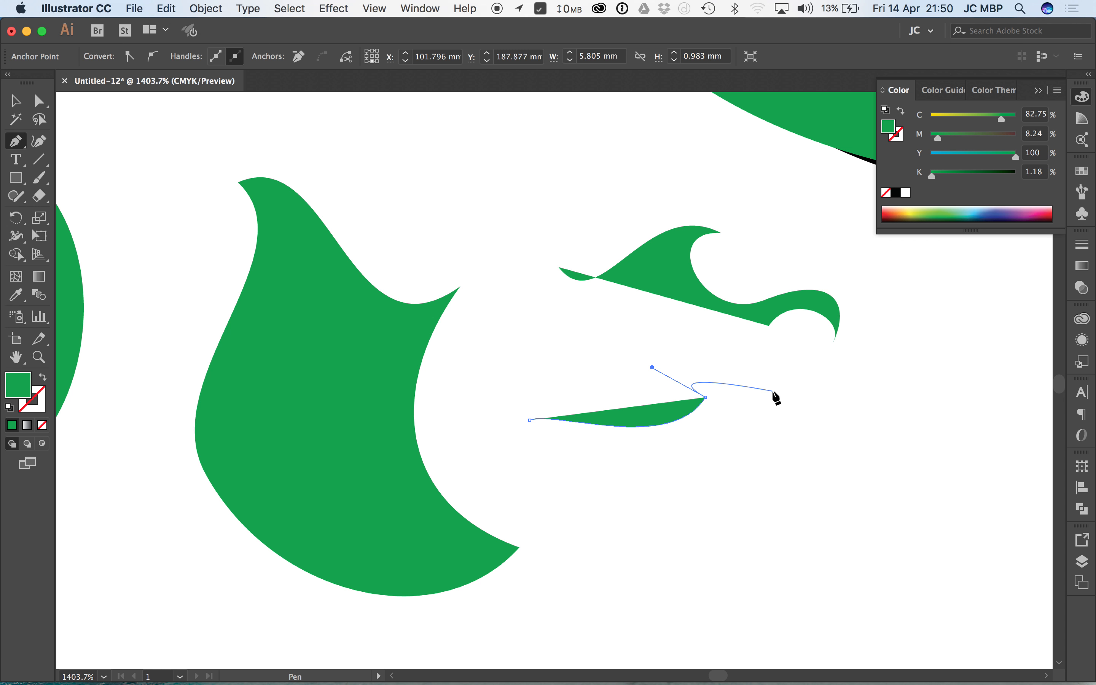
- Add two more curved anchor points to the second path, and adjust the handles of its third anchor point
drag(598, 369, 574, 327)
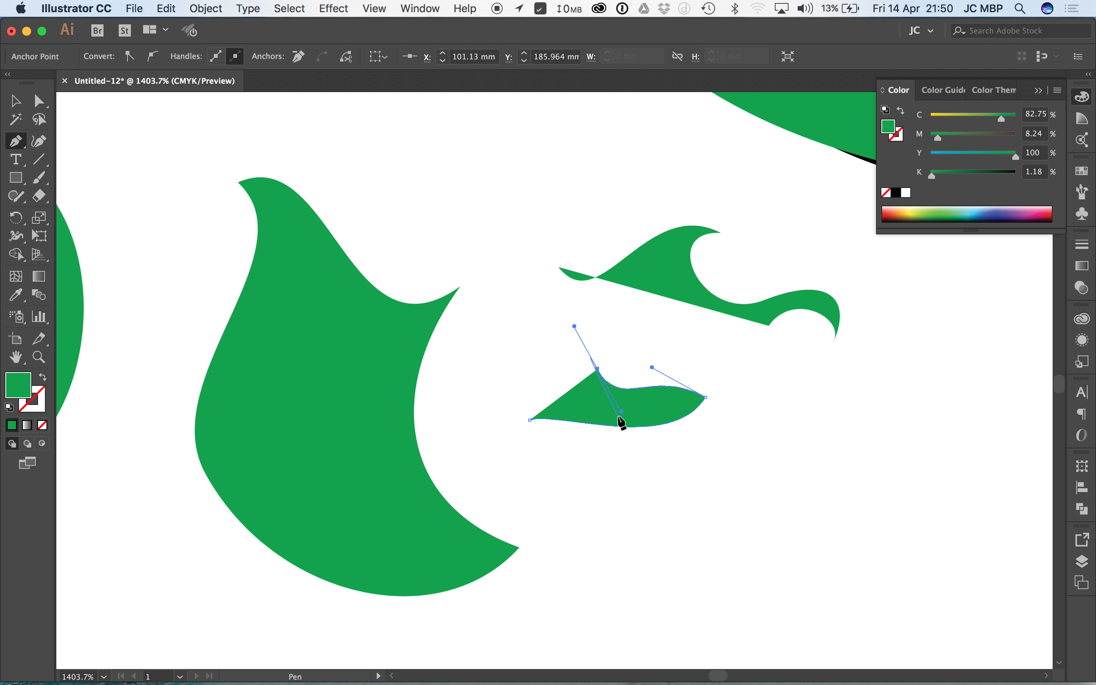
mouse_move(622, 411)
mouse_down()
mouse_move(621, 340)
mouse_move(627, 395)
mouse_up()
drag(526, 323, 562, 380)
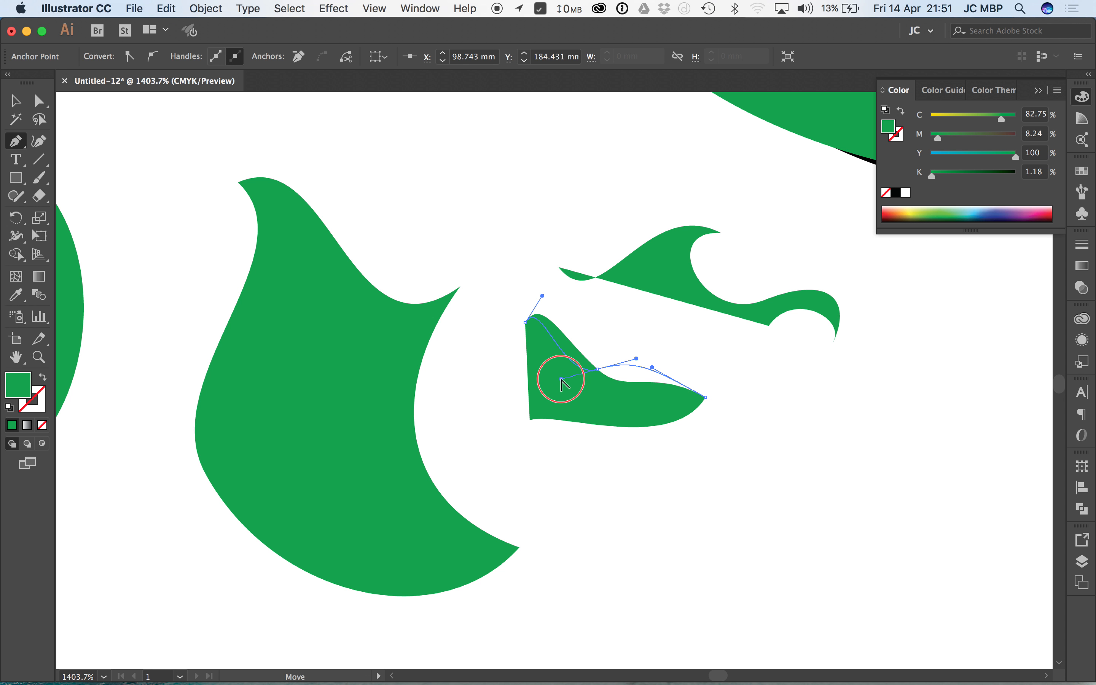
mouse_move(562, 380)
mouse_down()
mouse_move(610, 403)
mouse_move(562, 379)
mouse_up()
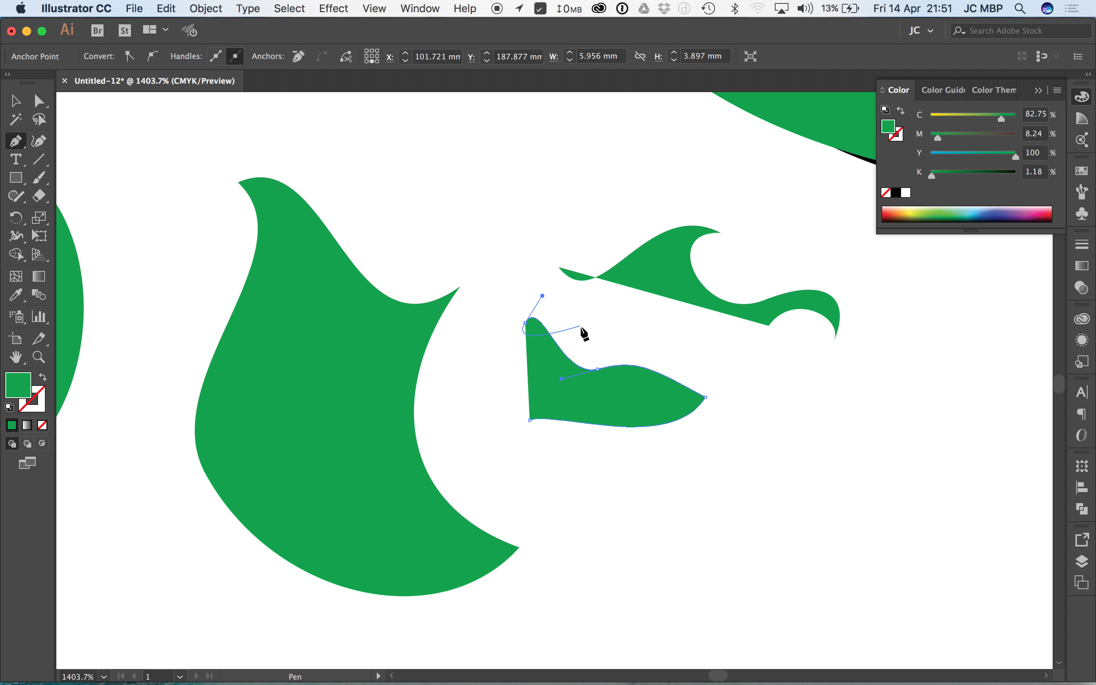
key(super)
mouse_move(562, 379)
mouse_down()
mouse_move(570, 391)
mouse_move(567, 343)
mouse_move(580, 333)
mouse_move(546, 362)
mouse_move(469, 354)
mouse_move(584, 371)
mouse_move(578, 360)
mouse_move(565, 389)
mouse_up()
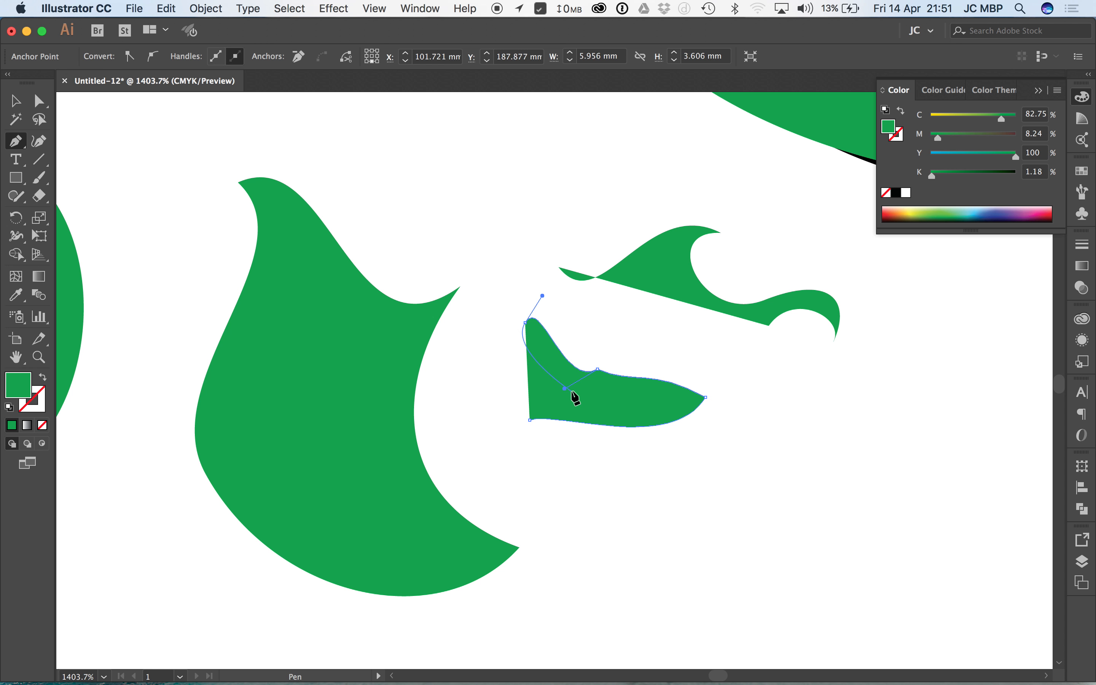
mouse_move(565, 388)
mouse_down()
mouse_move(577, 326)
mouse_move(566, 385)
mouse_move(570, 345)
mouse_move(570, 365)
mouse_up()
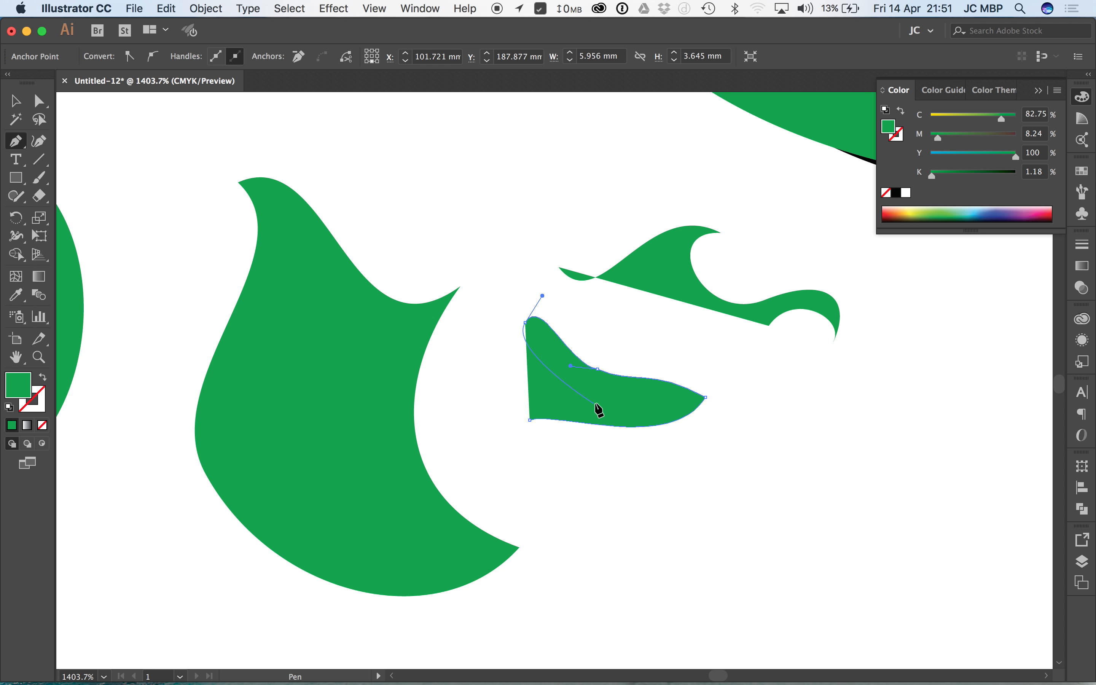
- Switch to Any.do, mark the Anchor point tool and Simplify sub-tasks as complete, and return to Illustrator
key(super+Tab)
key(super+Tab)
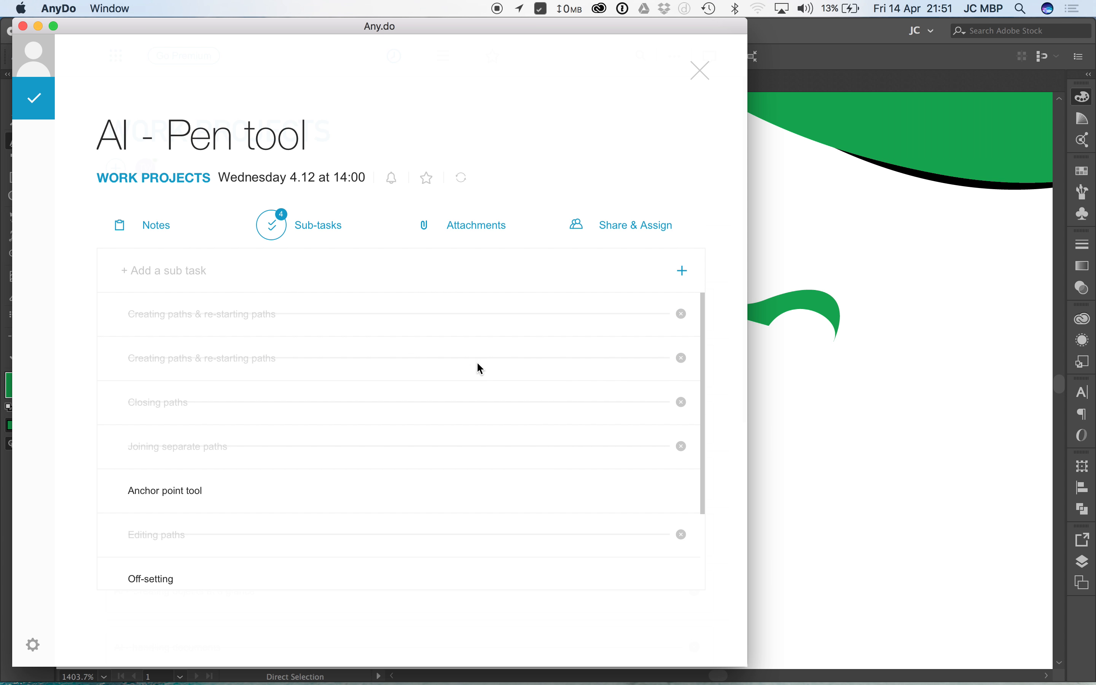
click(689, 494)
drag(703, 505, 699, 562)
scroll(701, 551, down, 2)
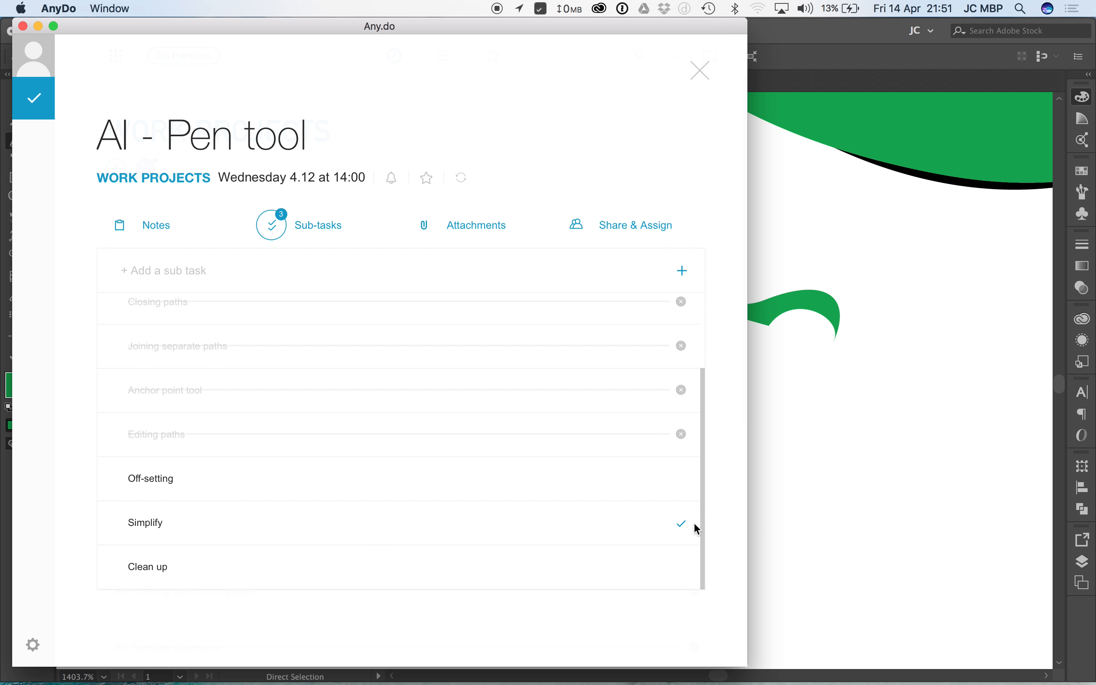
click(684, 527)
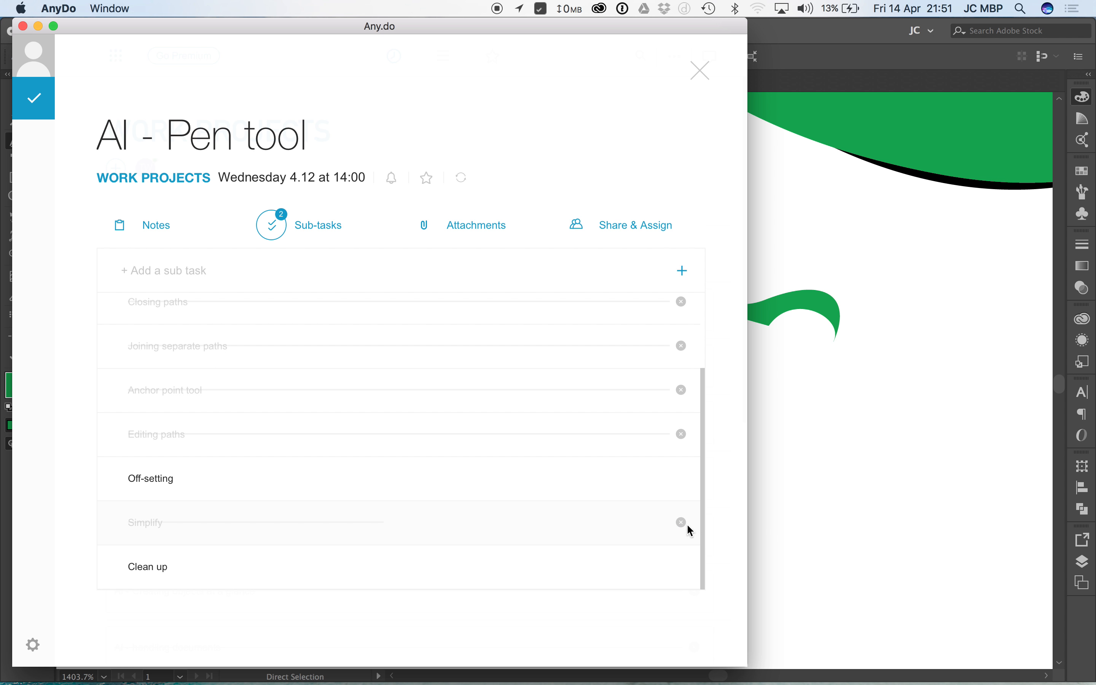
click(796, 375)
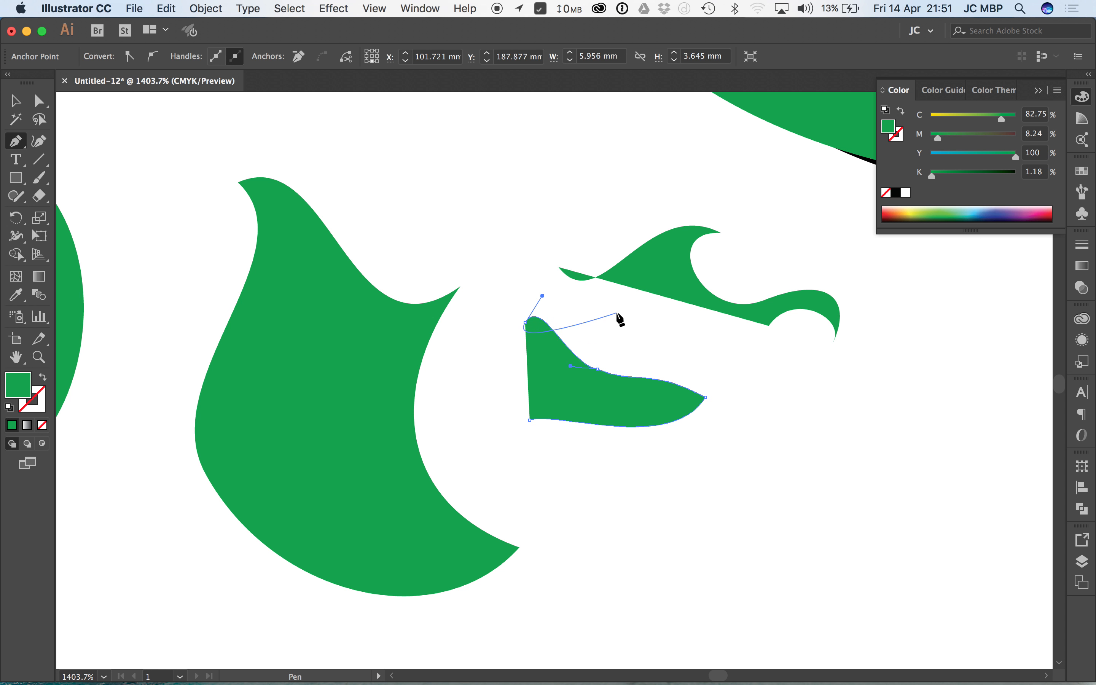
- Place two isolated stray anchor points to the right of the lower path with the Pen tool, deselecting after each one
click(828, 372)
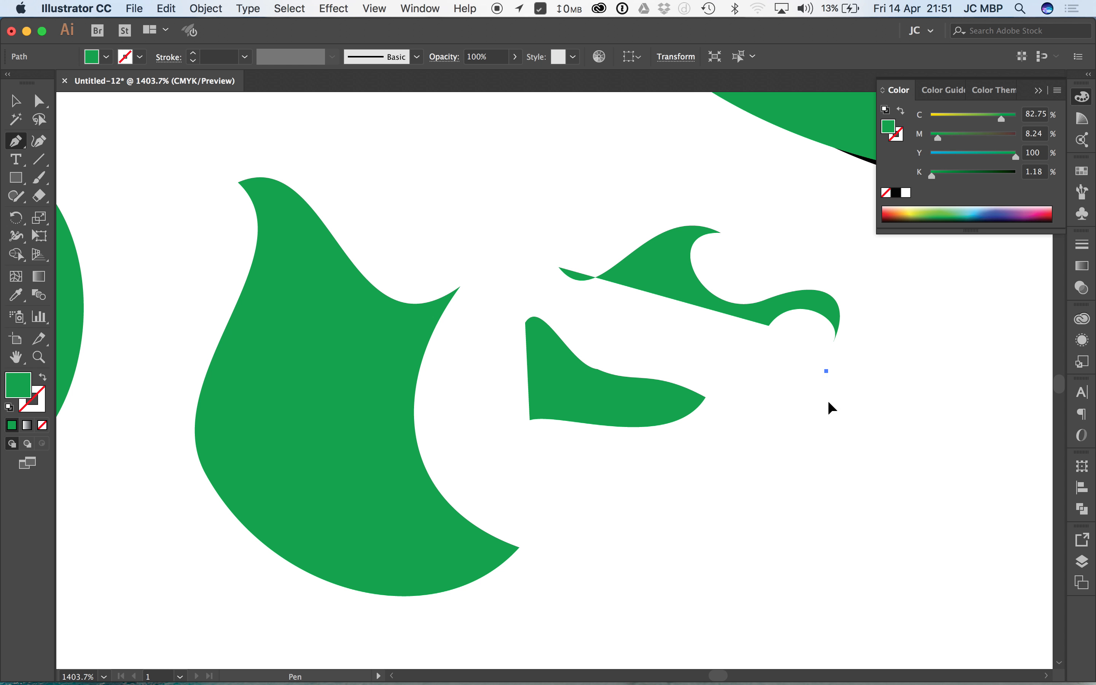
key(v)
click(766, 396)
key(p)
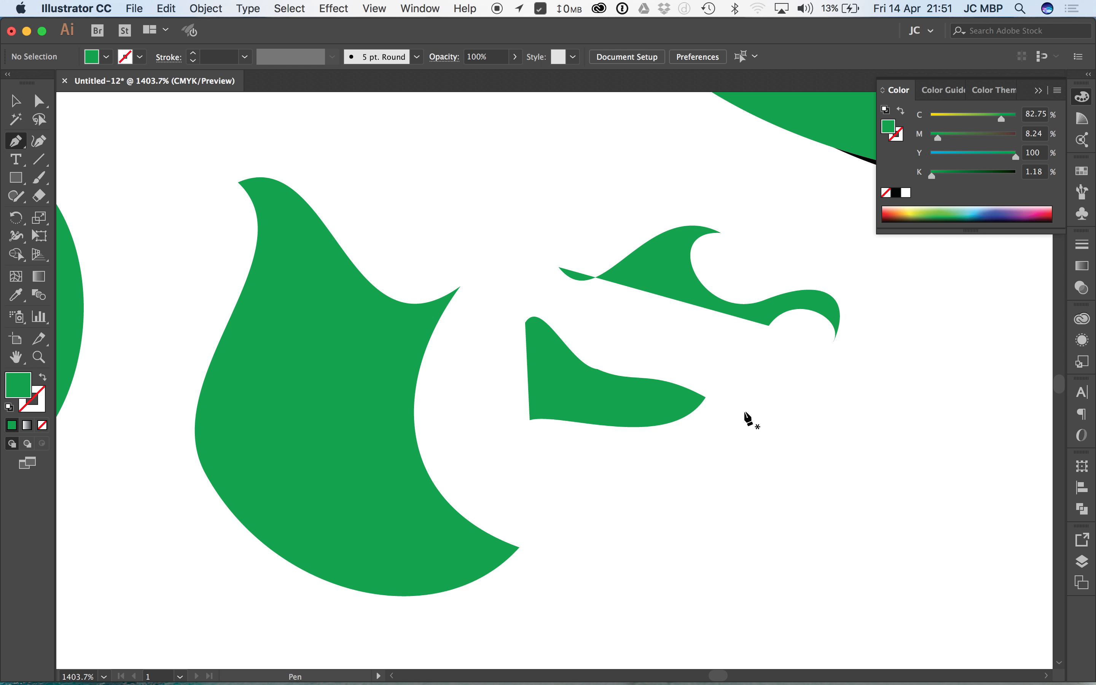
click(743, 405)
key(a)
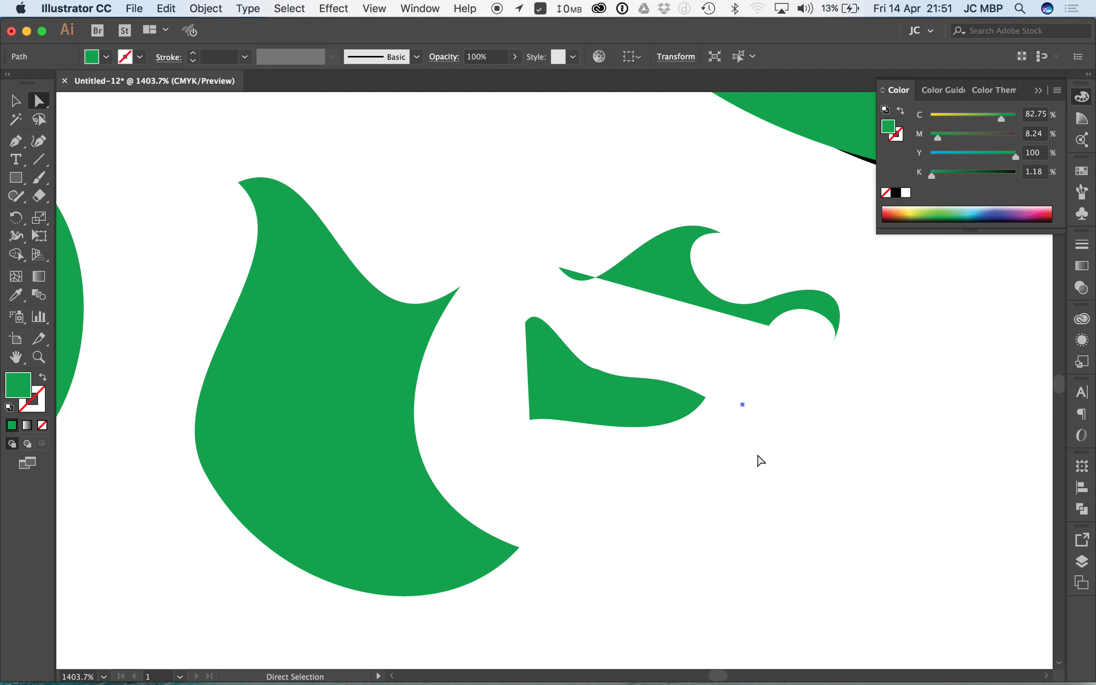
click(723, 467)
- Switch the artwork to Outline view, and check the stray point below the wavy path by selecting and deselecting it
click(654, 268)
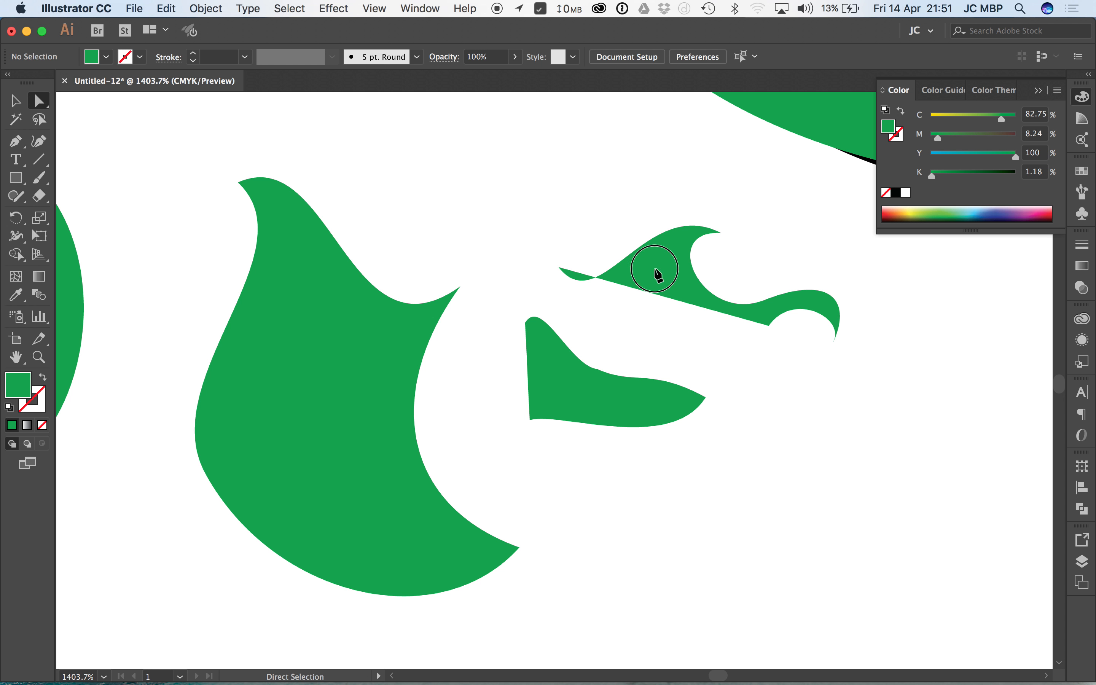
click(579, 191)
click(374, 8)
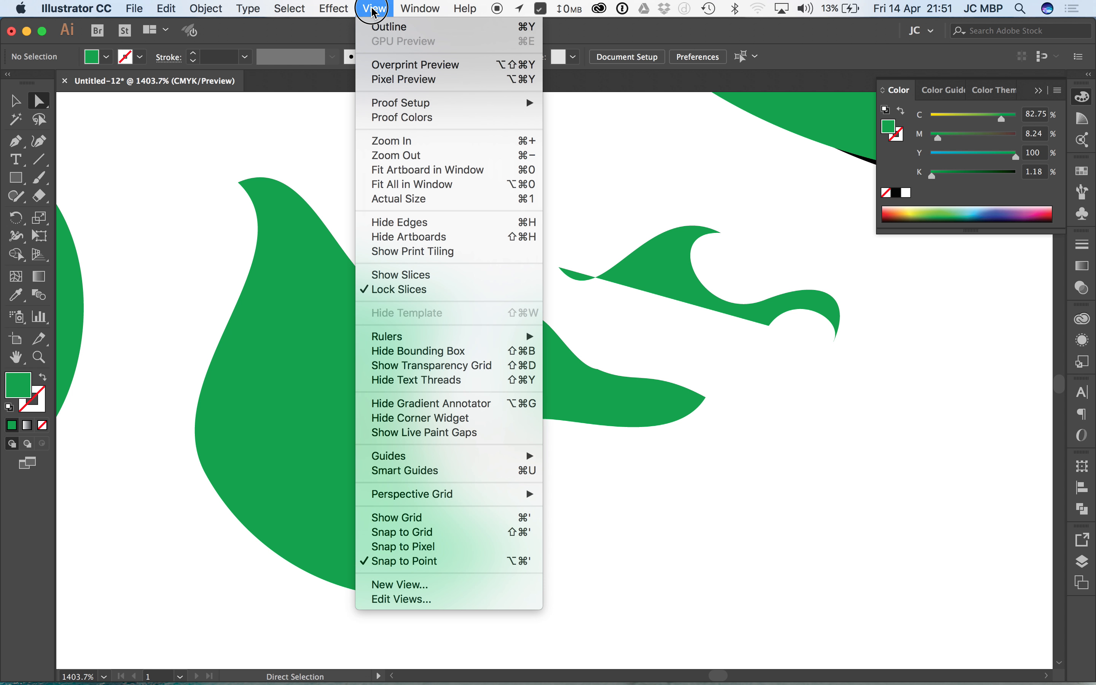
click(390, 24)
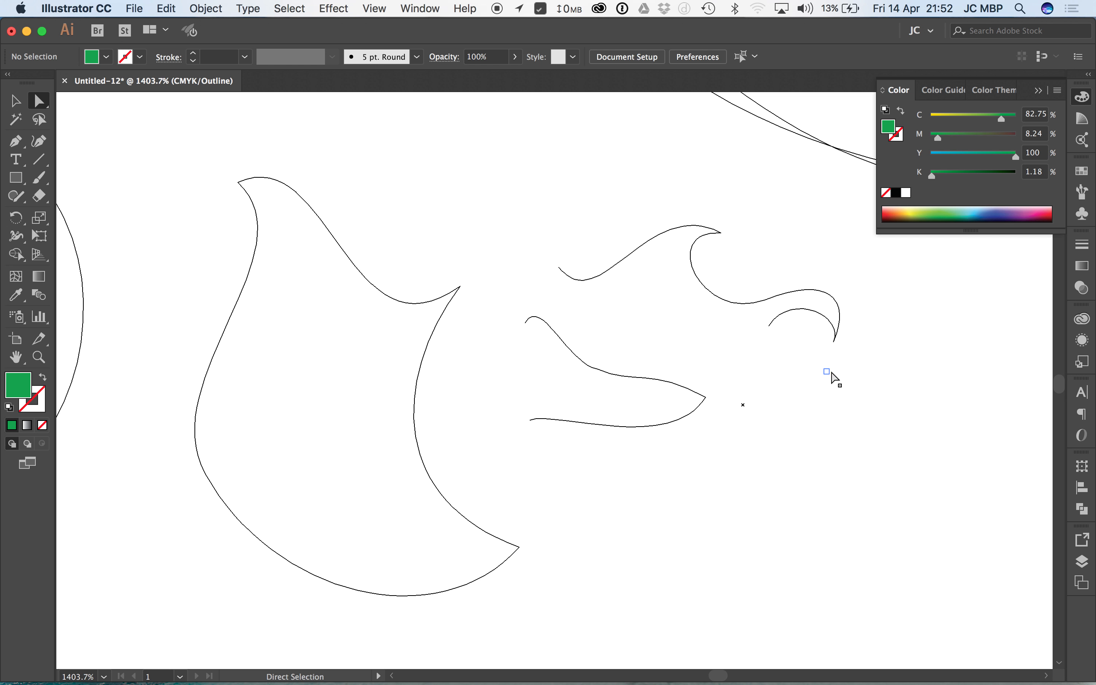
click(827, 371)
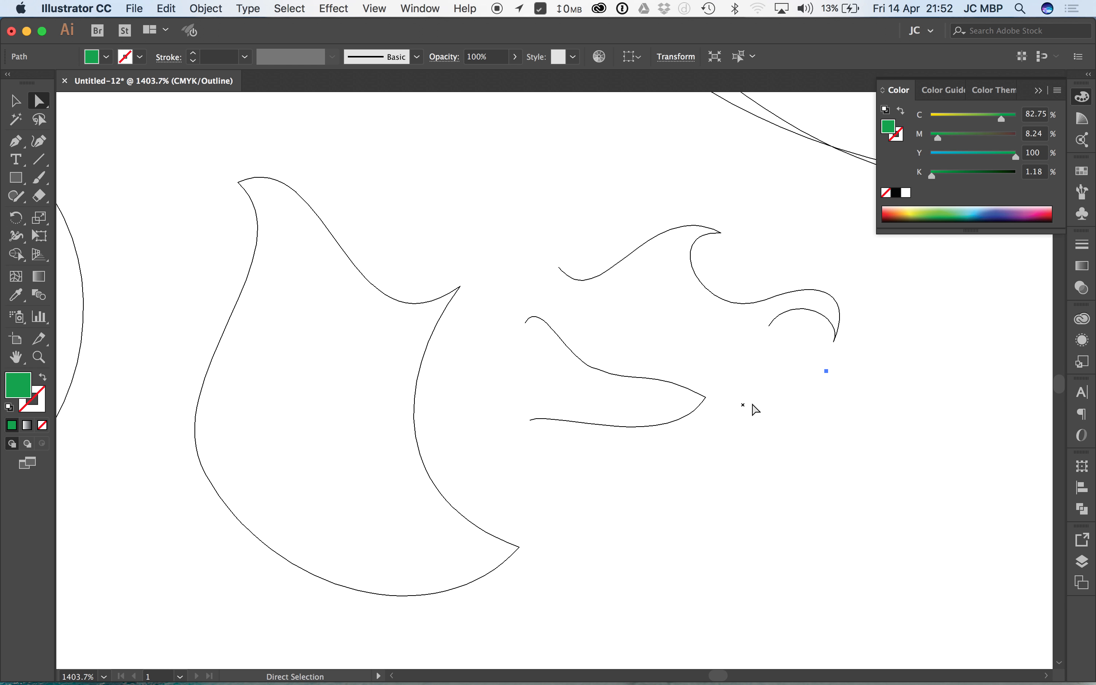
click(803, 412)
- Try deleting the stray point below the wavy path's curl, and undo the deletion
drag(834, 430, 624, 448)
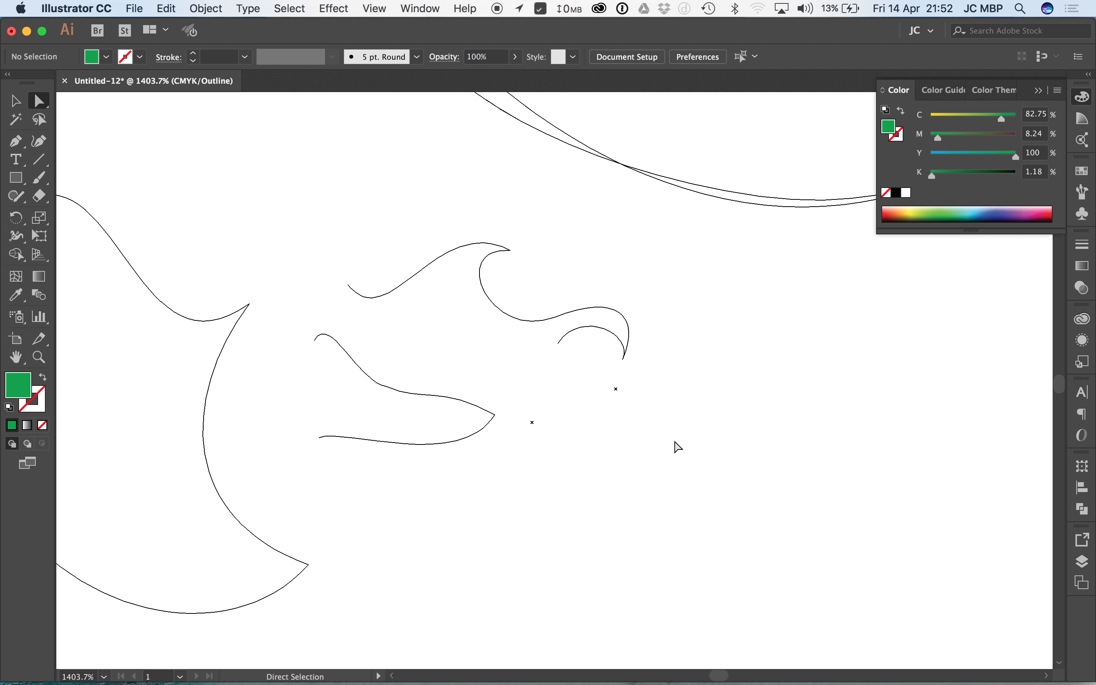
click(617, 389)
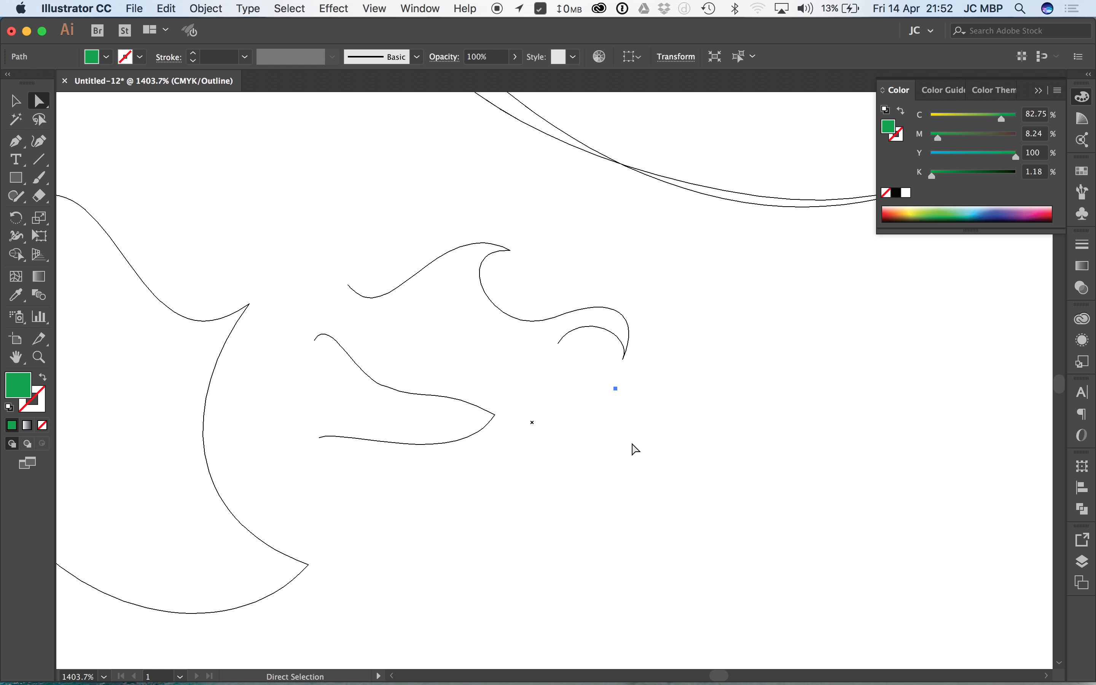
key(Delete)
key(super+z)
click(668, 425)
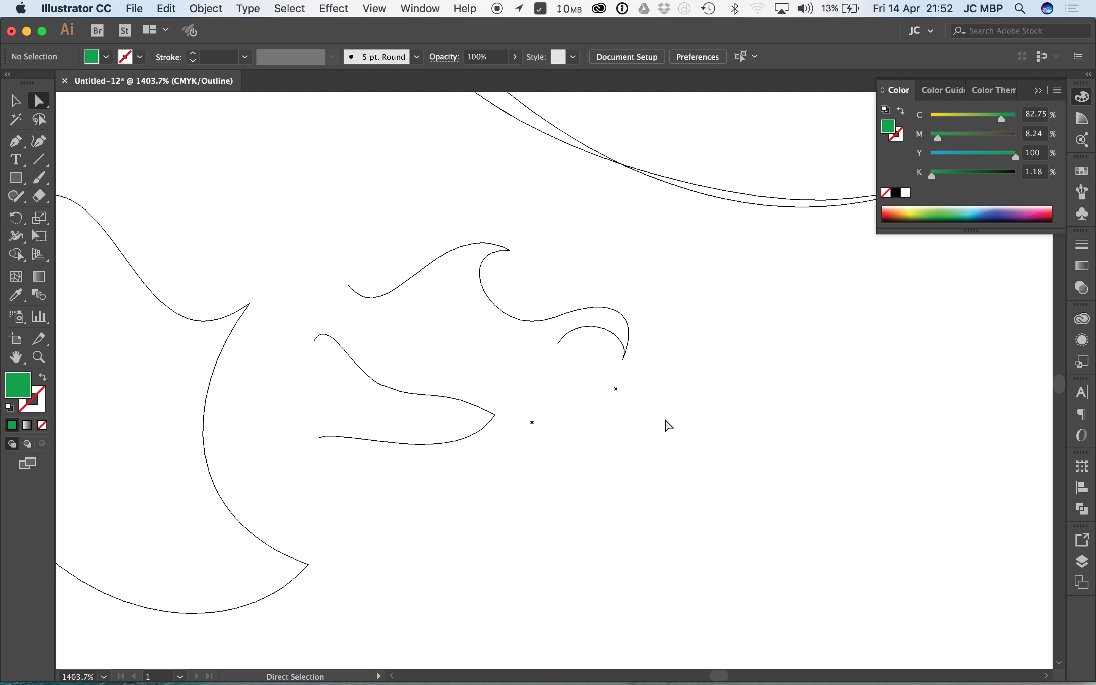
- Scatter more stray points around the two open paths, and undo the shift of the wavy path's left end anchor point
drag(617, 389, 348, 285)
click(387, 333)
drag(348, 285, 375, 252)
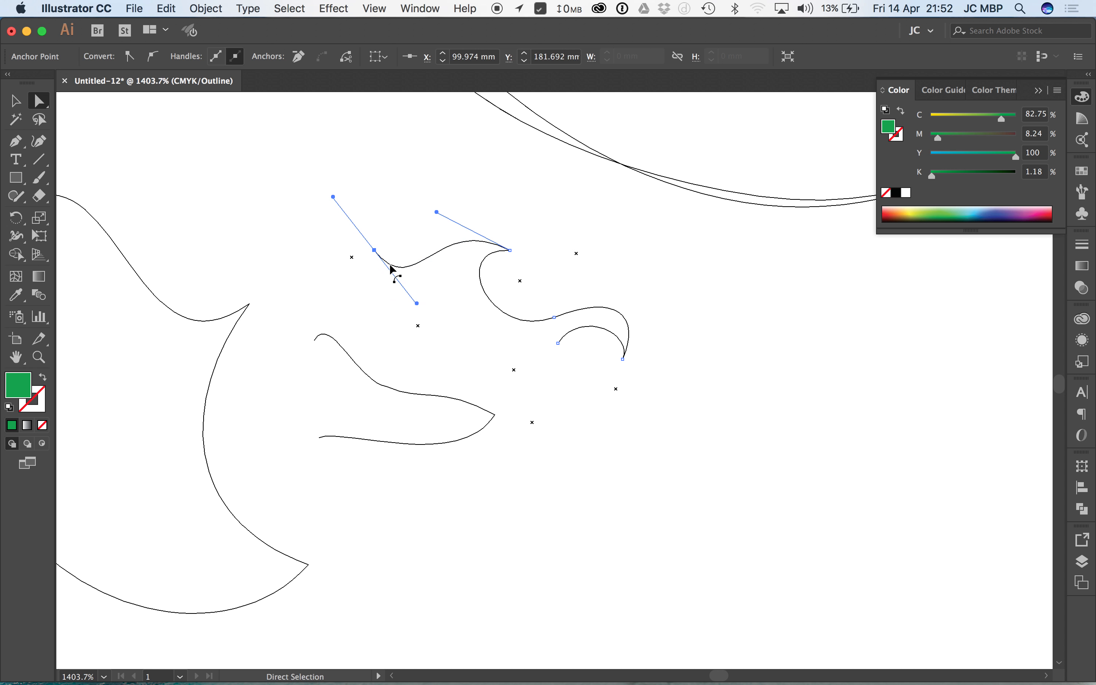
key(super+z)
key(super+z)
click(406, 255)
- Return to Preview view, and select the shapes together with all the stray points around them
key(super+y)
alt+super+click(588, 327)
drag(589, 336, 600, 360)
drag(674, 432, 727, 331)
drag(693, 451, 296, 211)
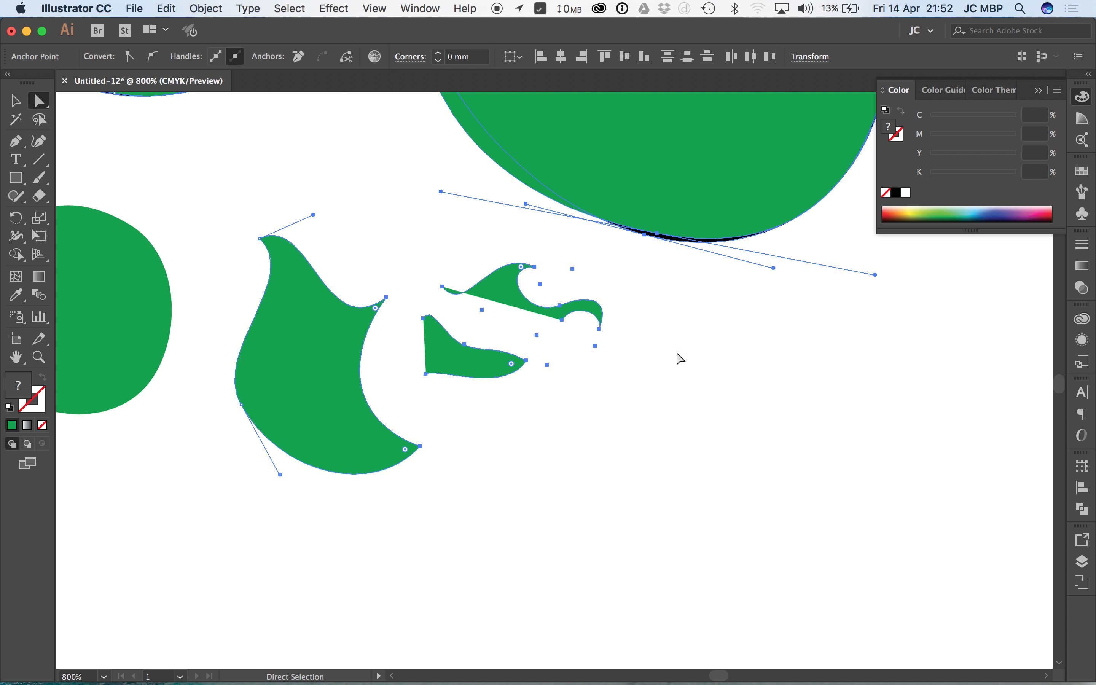
- Run Clean Up on the selected artwork to delete its stray points, and deselect everything
click(206, 8)
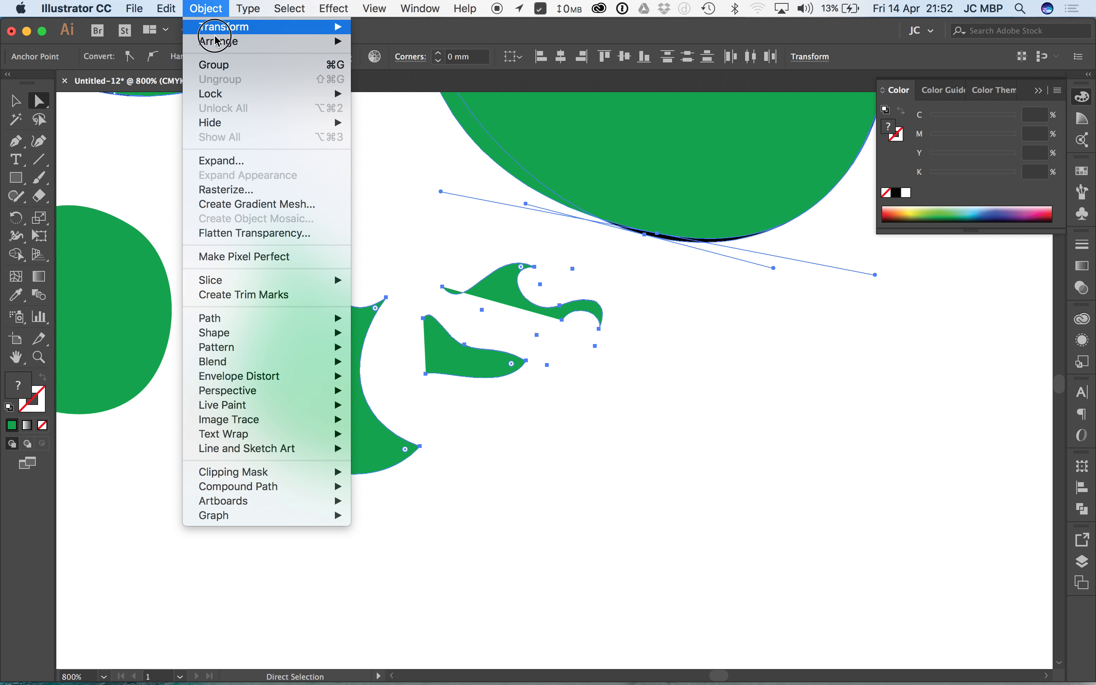
mouse_move(292, 321)
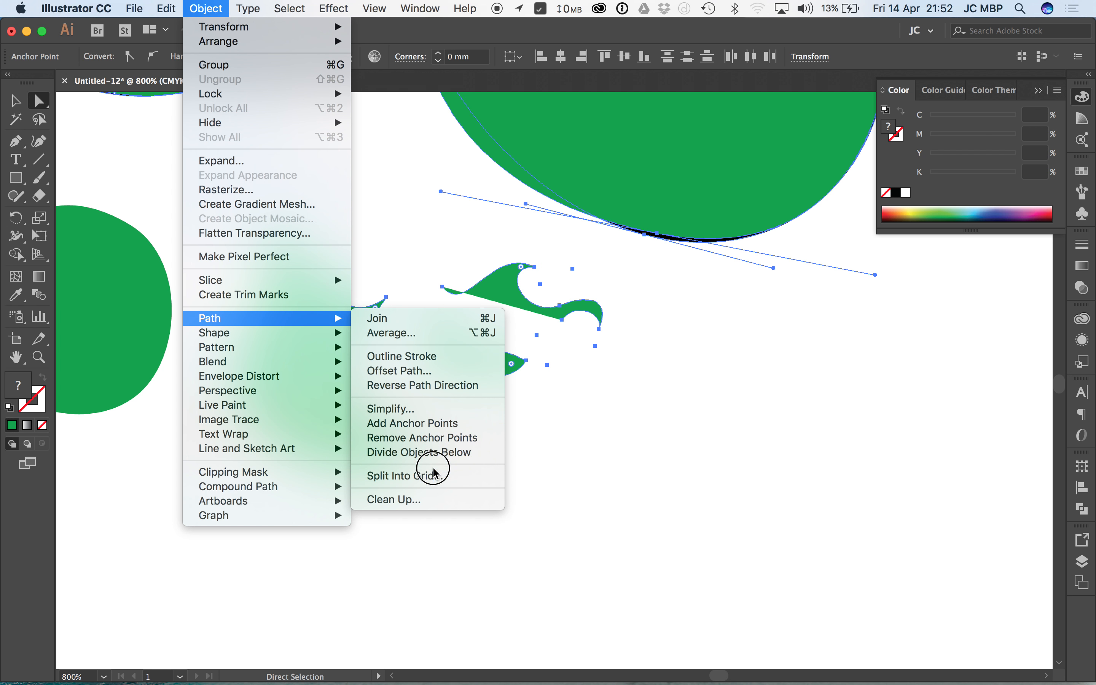
click(425, 499)
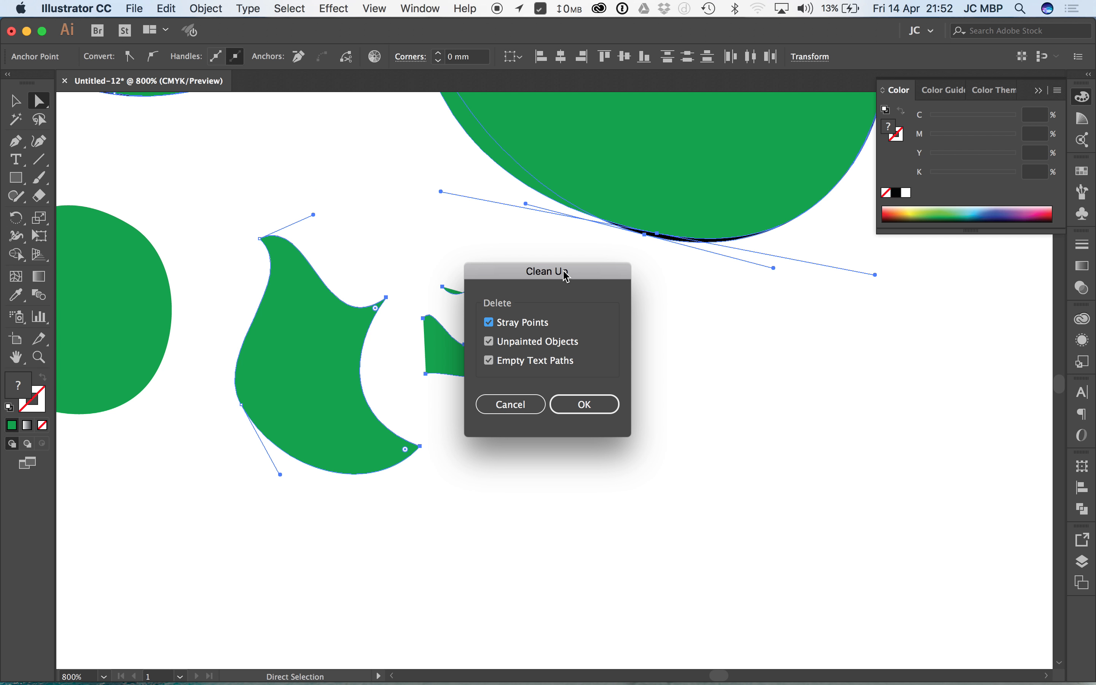
drag(566, 277, 811, 288)
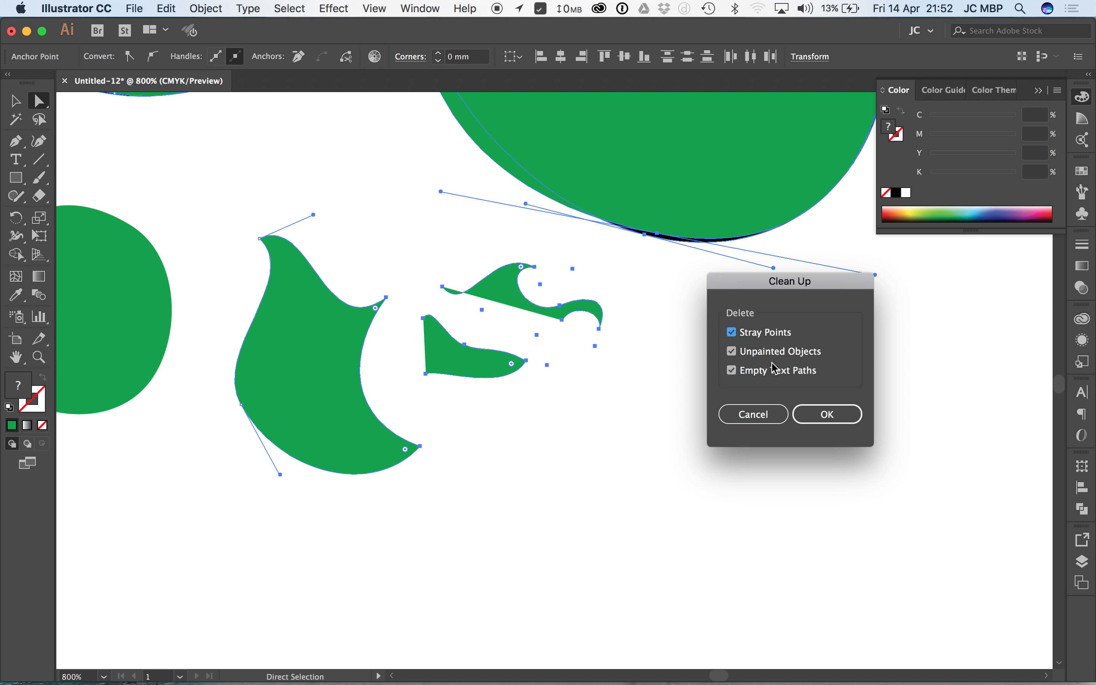
click(752, 353)
click(836, 420)
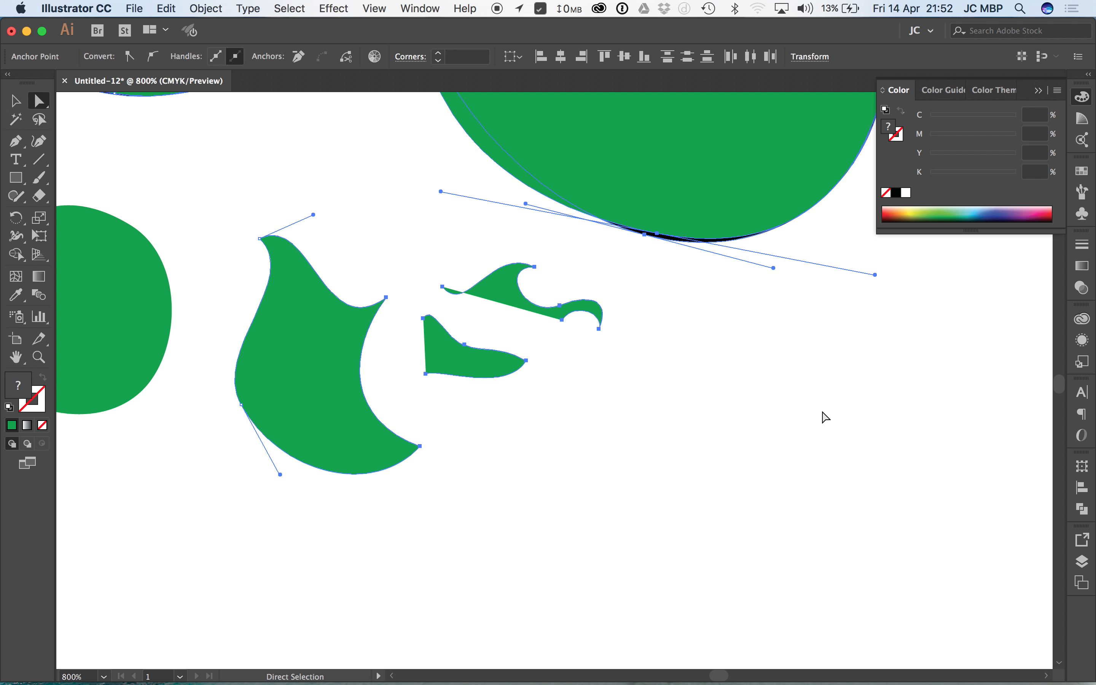
click(619, 391)
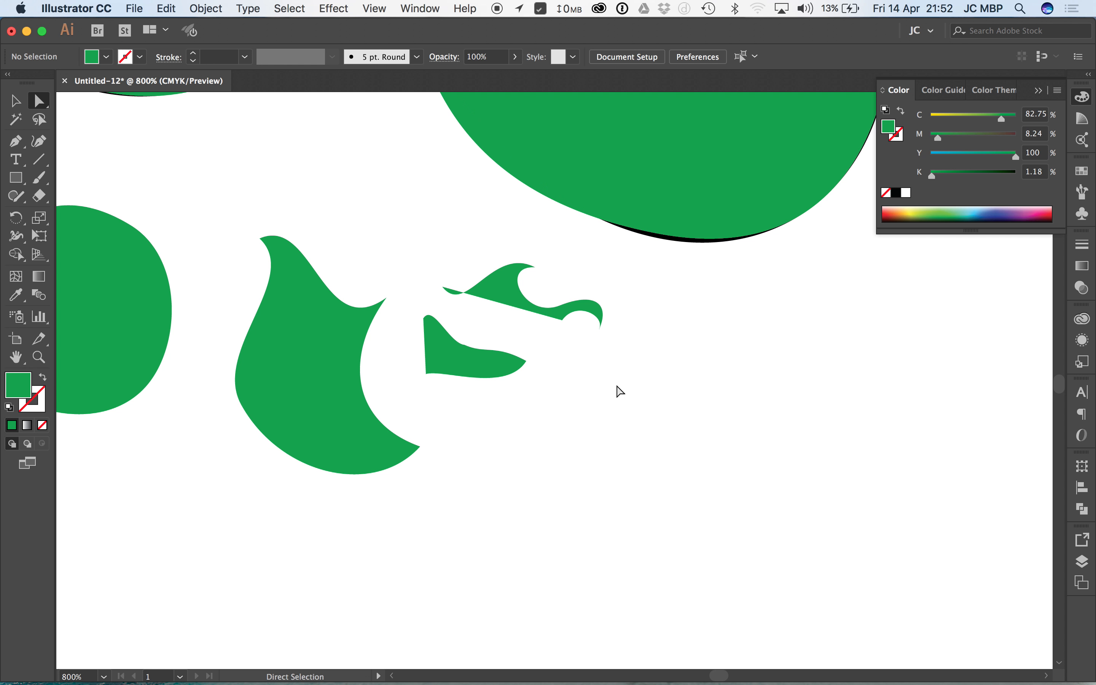
- Create an empty text object below the open paths by clearing its placeholder text, and show it in Outline view
click(15, 159)
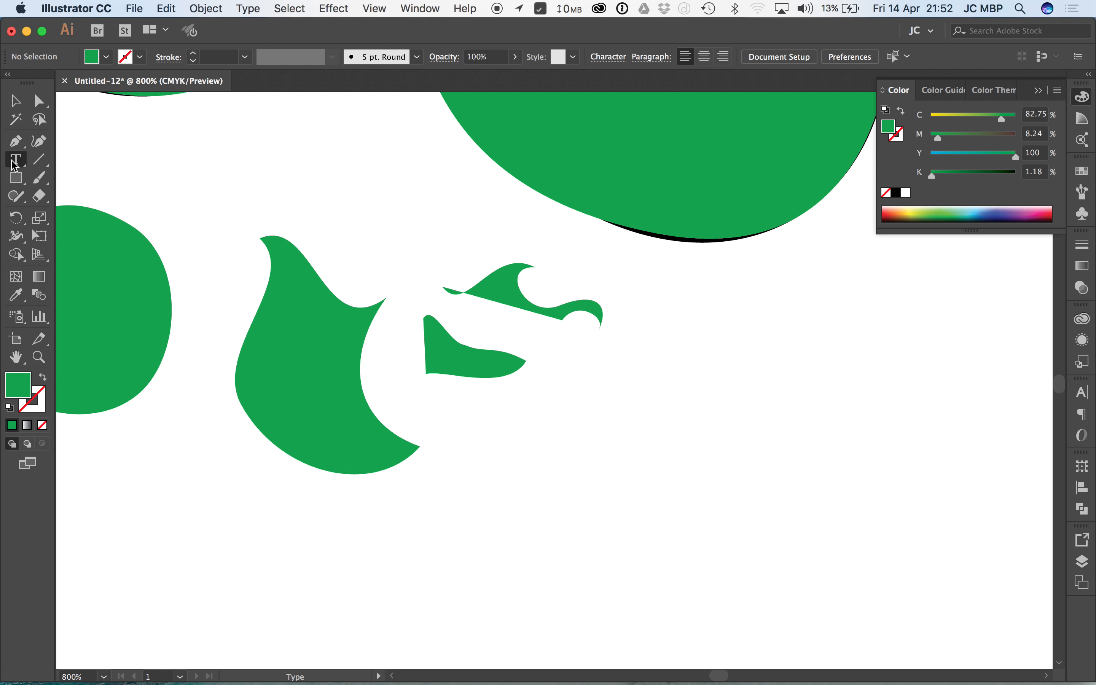
click(562, 434)
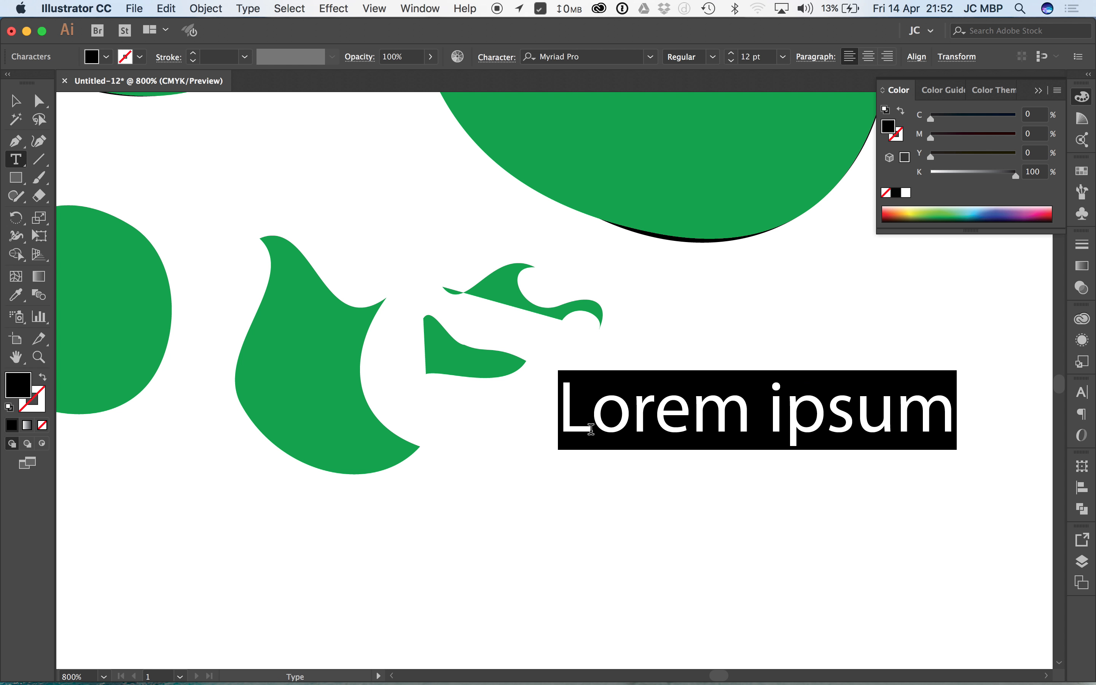
key(BackSpace)
key(Escape)
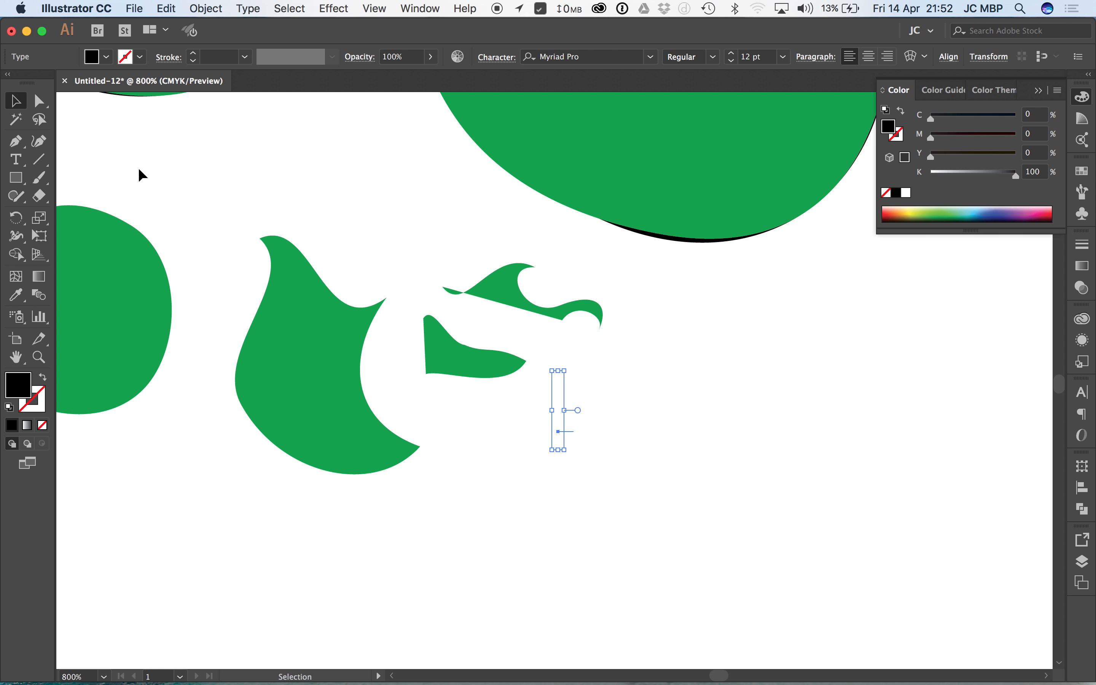
click(585, 413)
key(super+y)
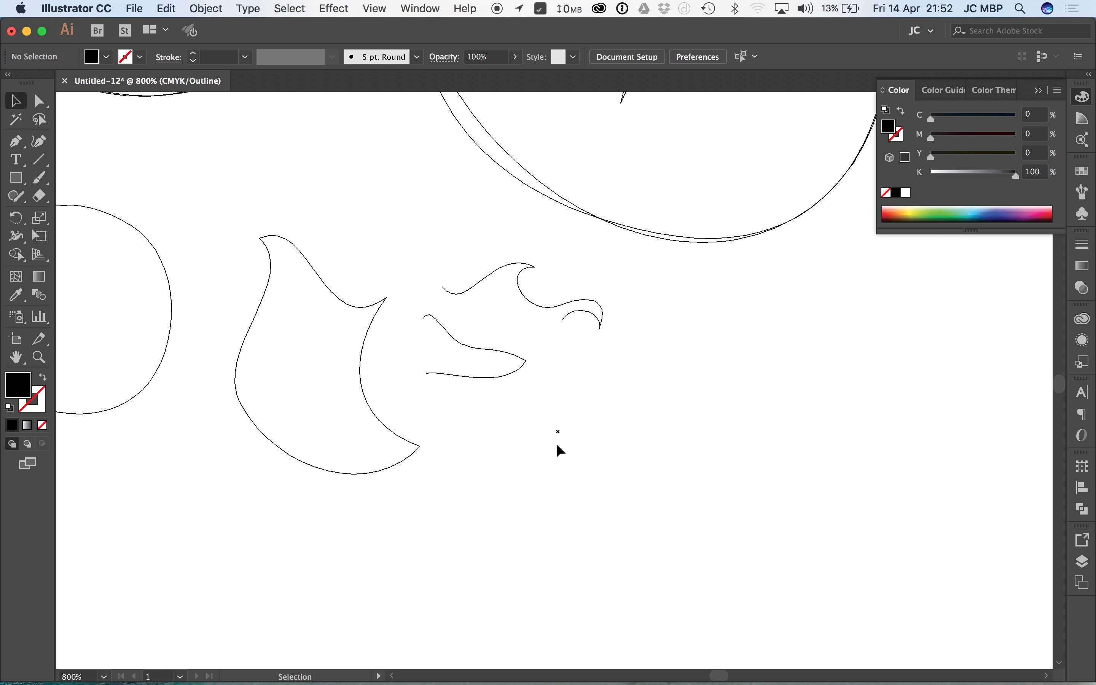
- Return to Preview view, and select the tail-like shape and both open paths together with the empty text object below them
key(super+y)
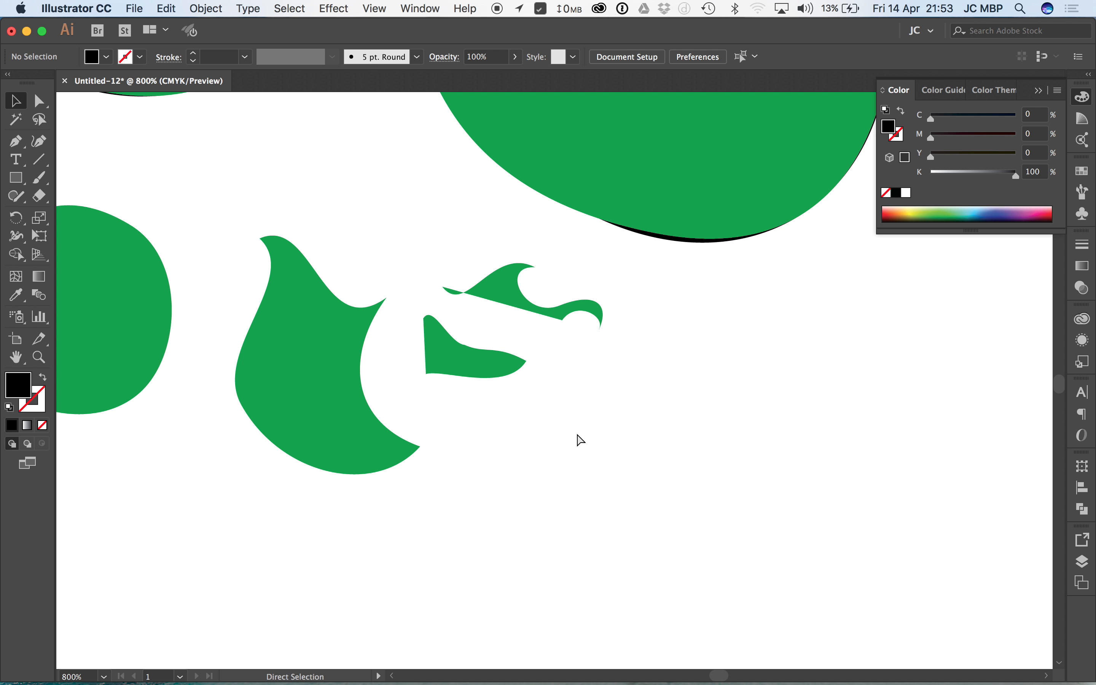
key(super+y)
key(super+y)
drag(668, 257, 379, 617)
- Run Clean Up on the selected artwork to delete the empty text path, and deselect everything
click(205, 8)
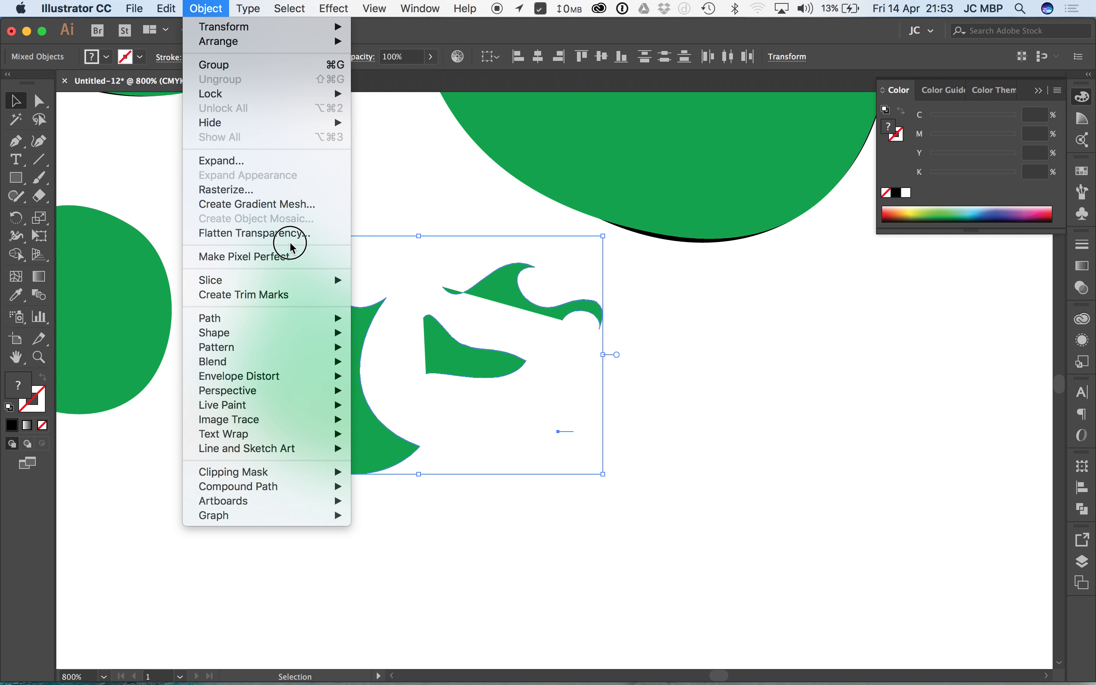
mouse_move(296, 318)
click(393, 500)
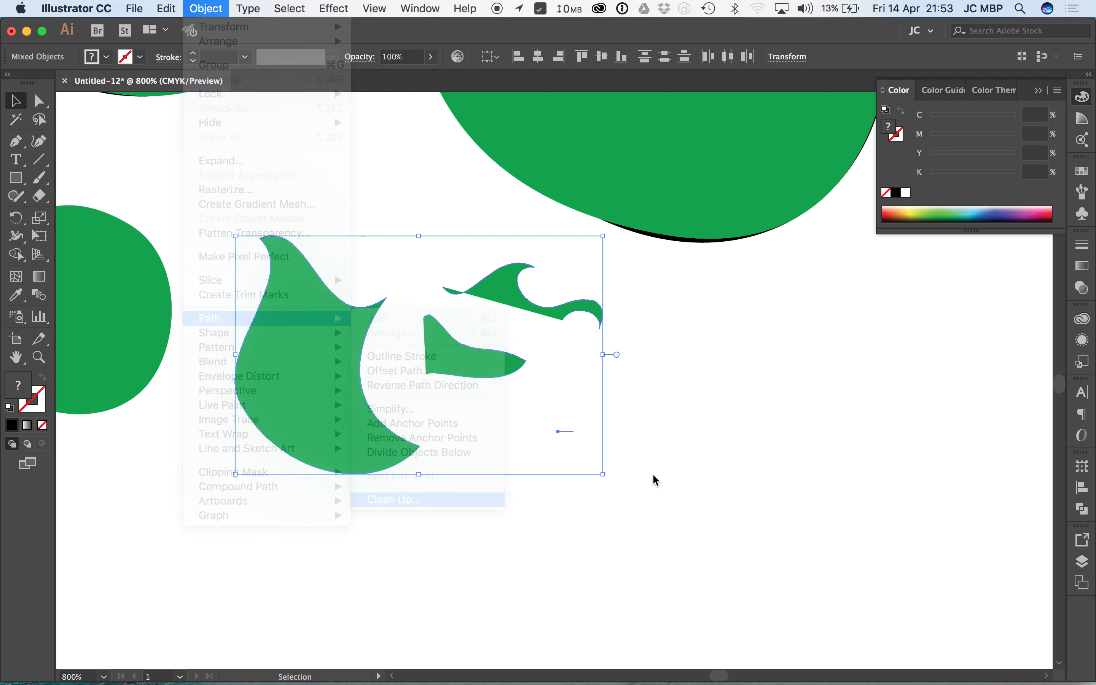
click(827, 416)
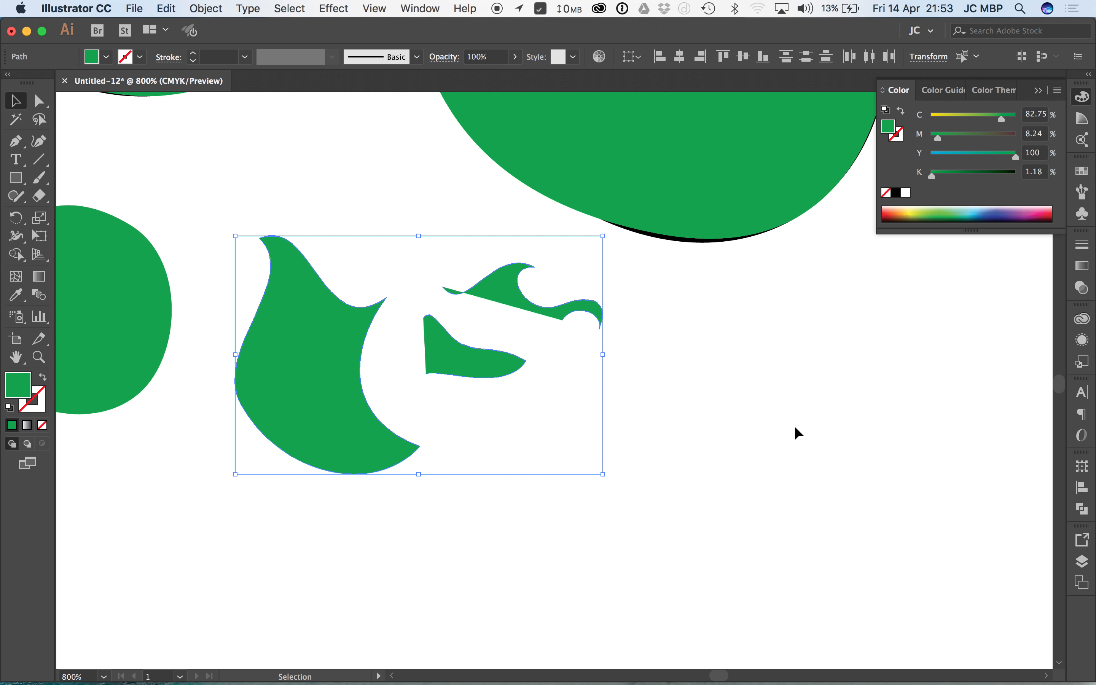
click(735, 376)
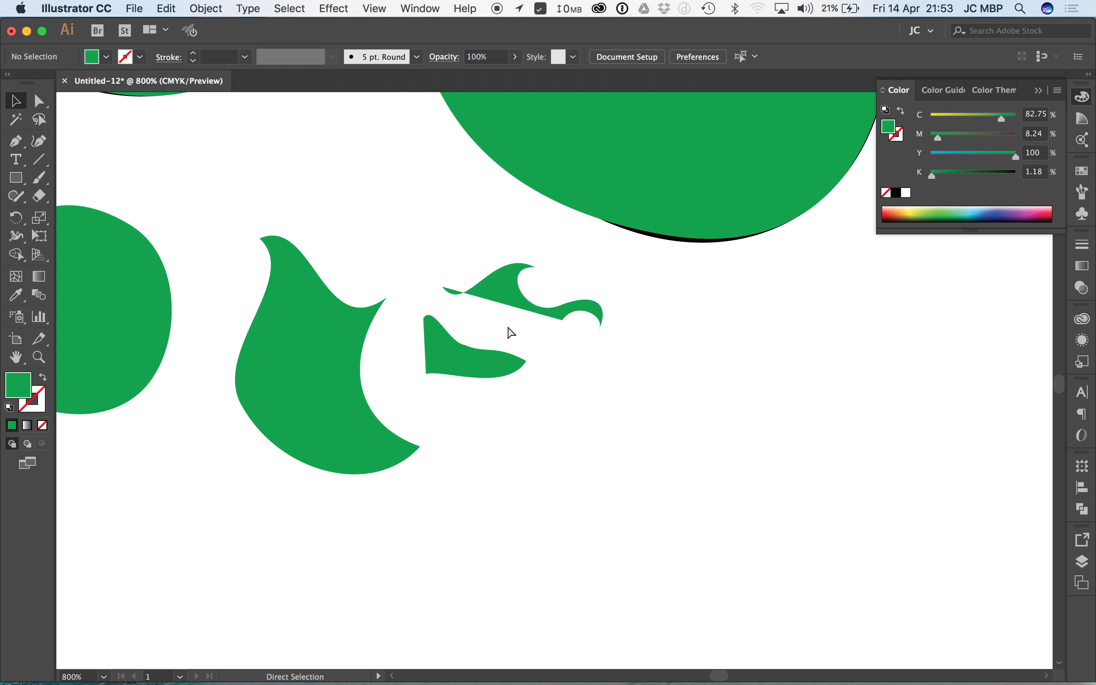
- Switch to Any.do and mark the "Clean up" sub-task of "AI - Pen tool" as completed
key(super+Tab)
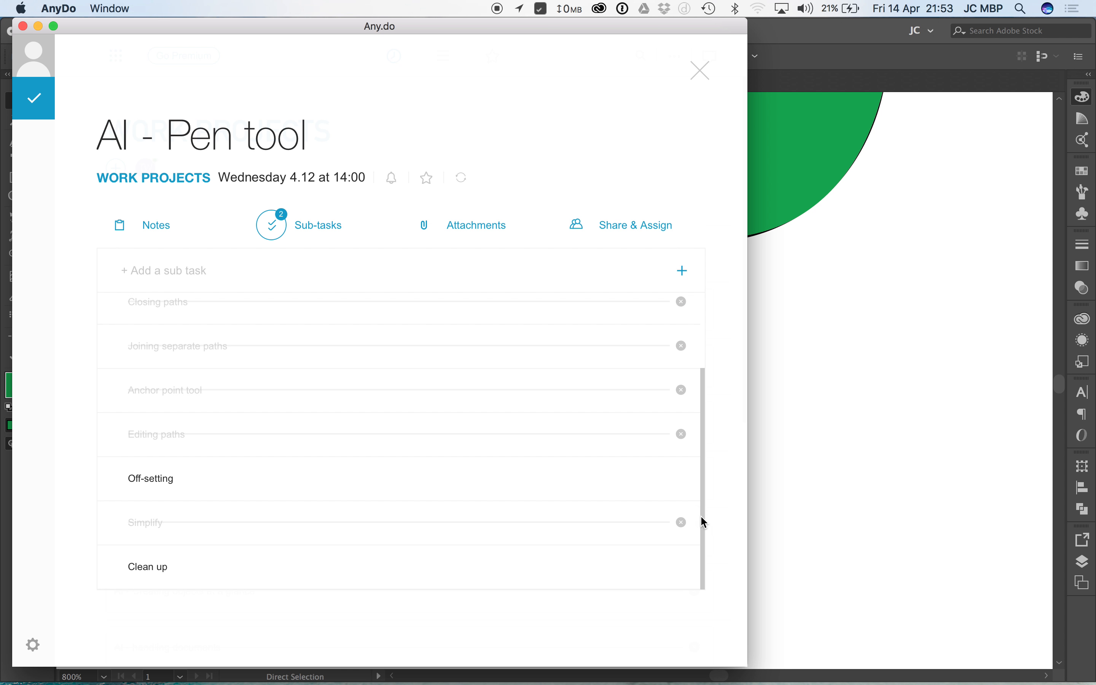
click(686, 571)
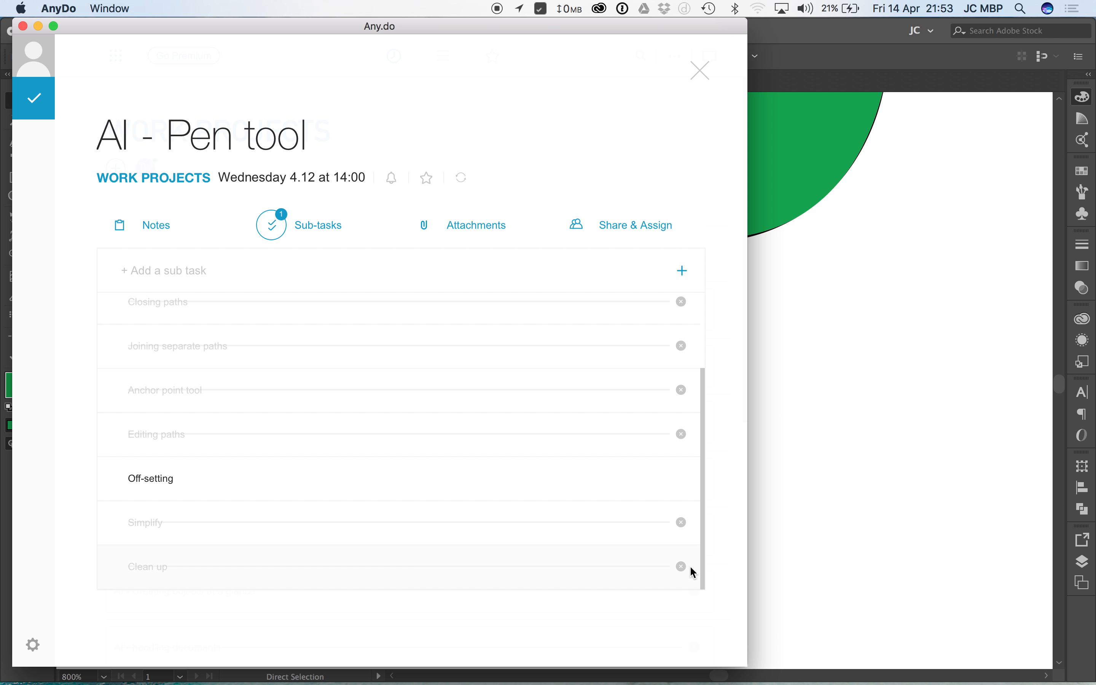